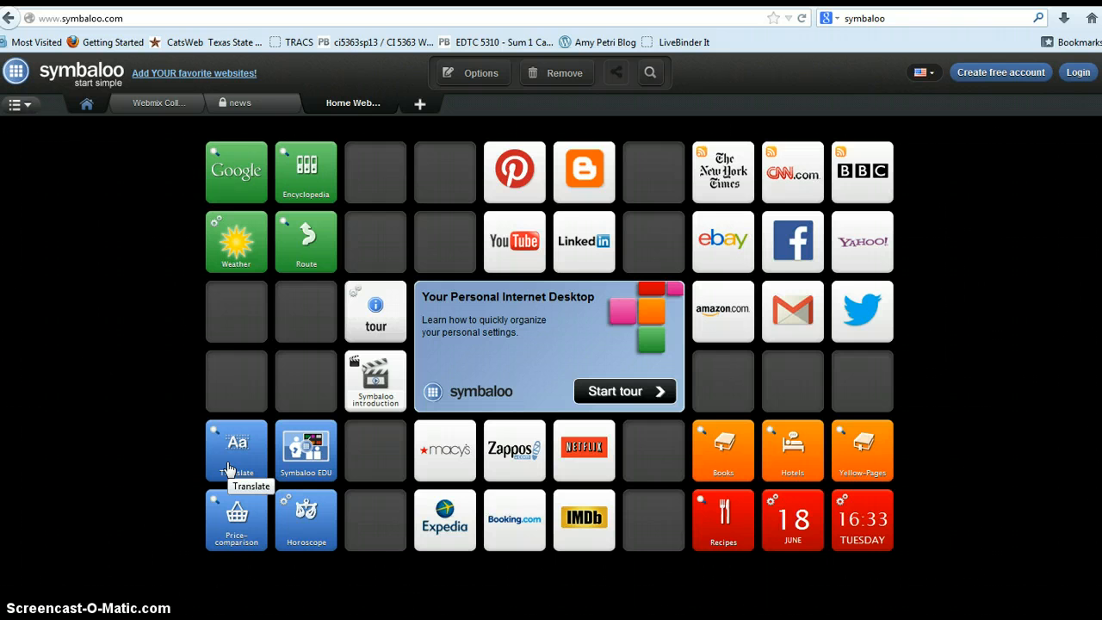
Step: Start a free Symbaloo account sign-up and enter the account name
left_click(145, 17)
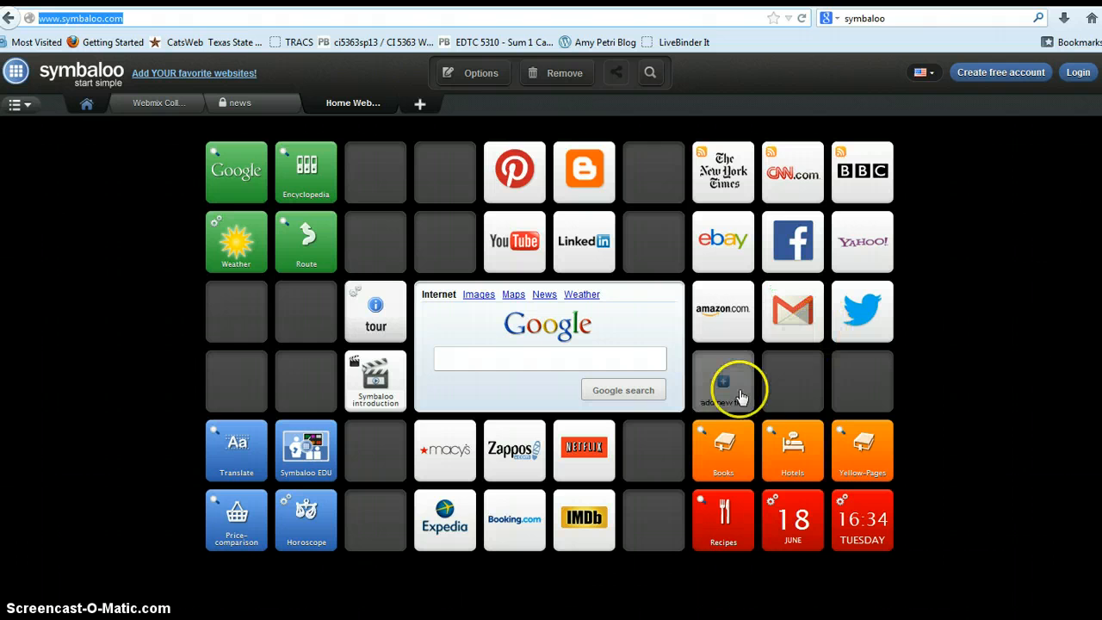
left_click(1012, 81)
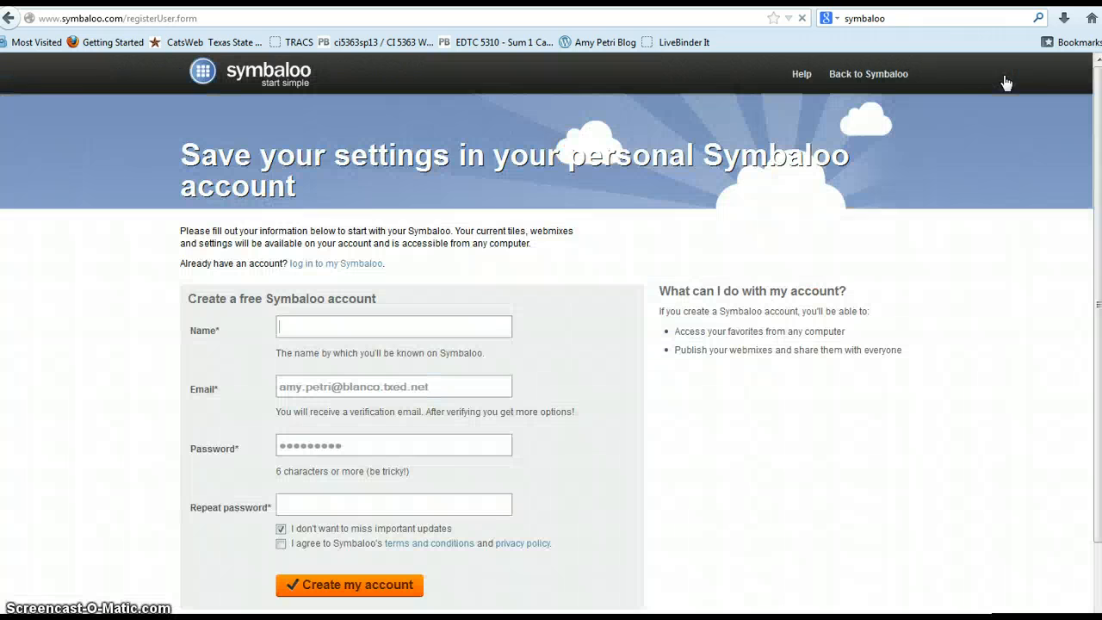
left_click(883, 161)
left_click(405, 329)
type("amypetri")
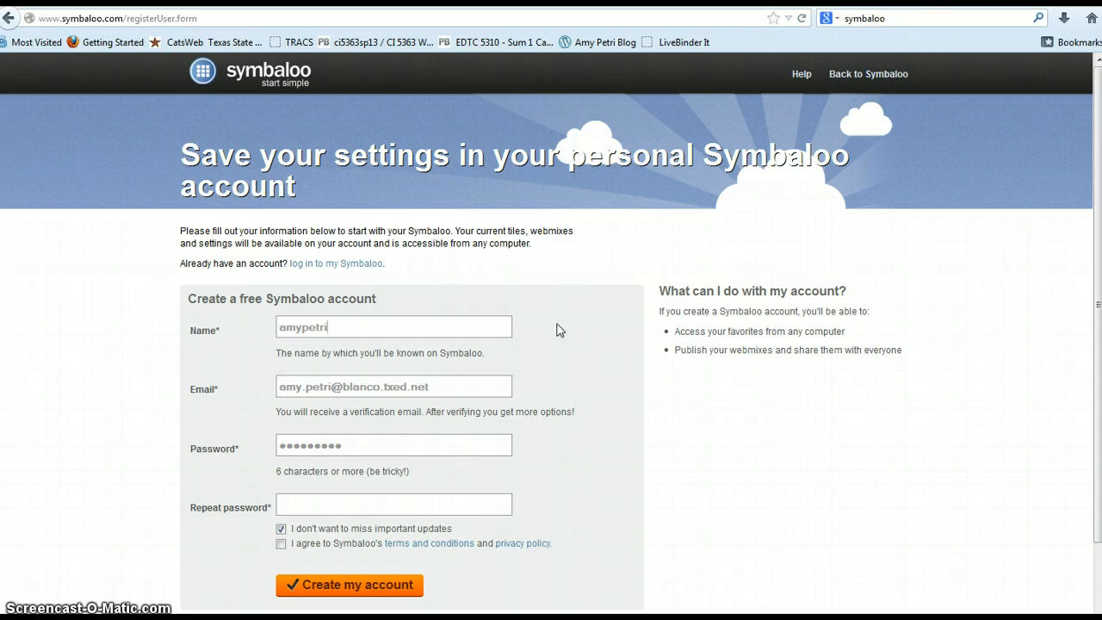
Step: Fill in the saved e-mail address, the password and the repeated password
left_click(450, 390)
left_click(450, 390)
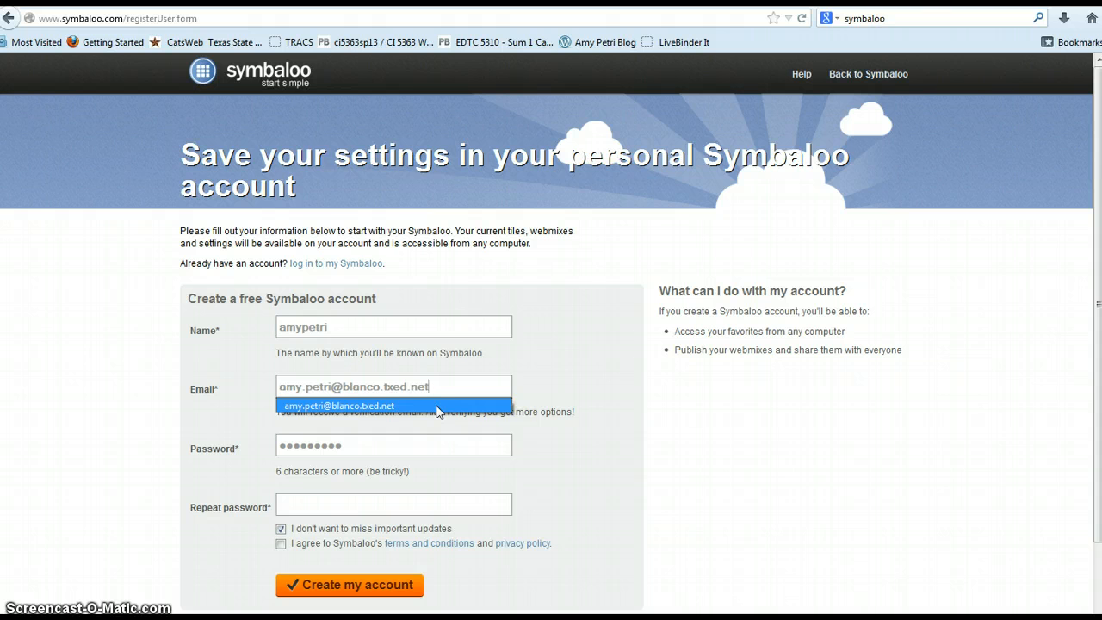
left_click(437, 404)
left_click(438, 404)
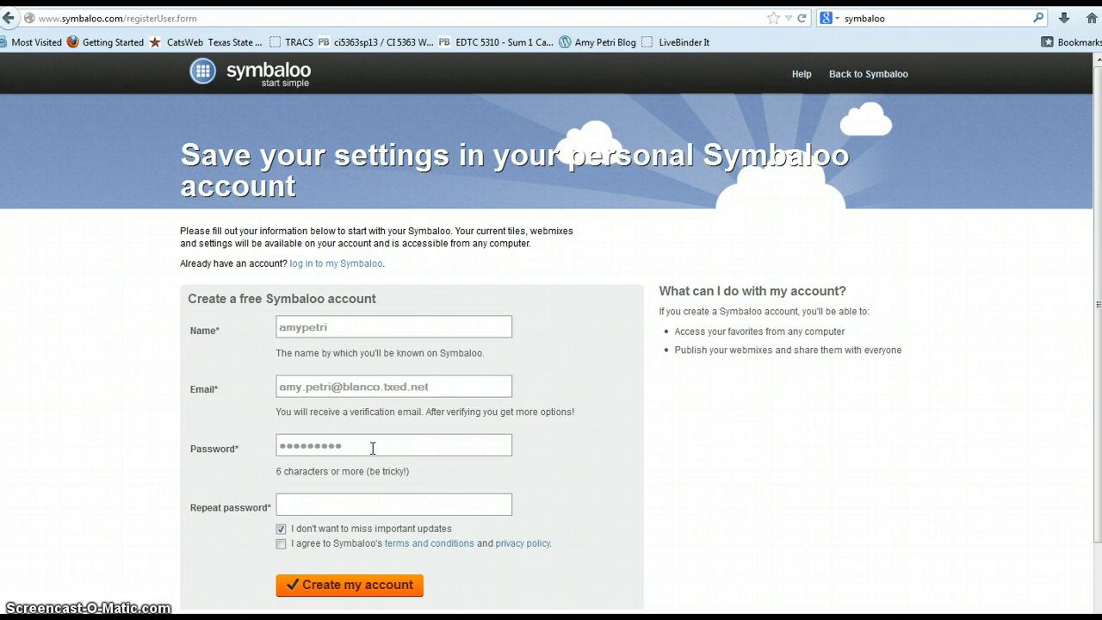
left_click(365, 488)
left_click(348, 449)
left_click(328, 508)
Step: Opt out of update e-mails, agree to the terms, create the account, and return to Symbaloo
left_click(281, 529)
left_click(281, 530)
left_click(280, 544)
left_click(281, 544)
left_click(352, 584)
left_click(859, 75)
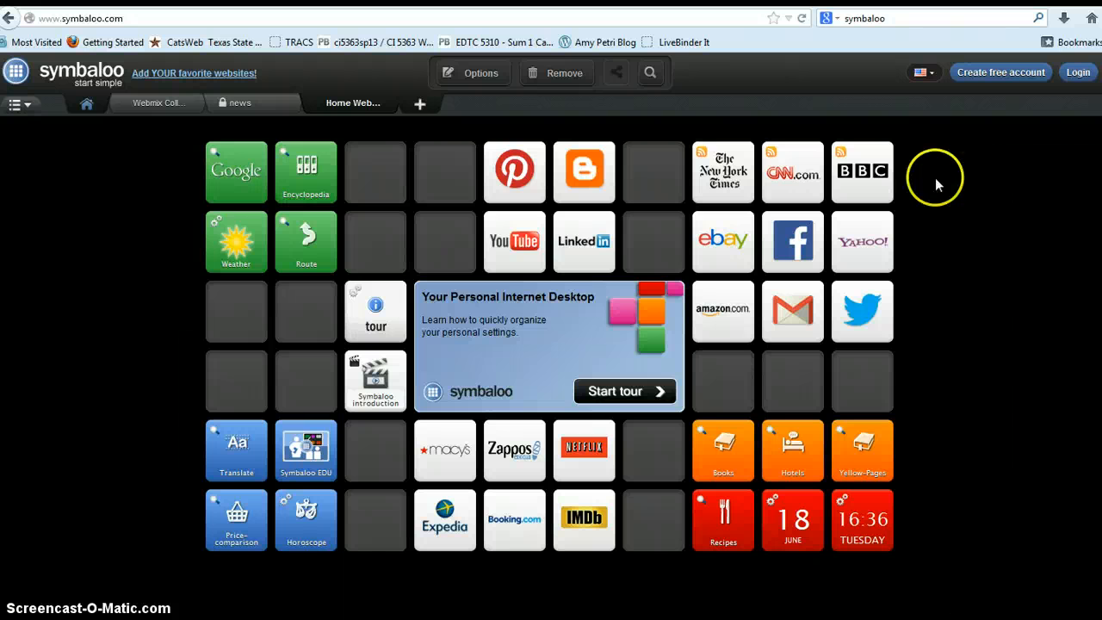
Step: Log in with the saved e-mail and password to show the personal beach-wallpaper webmix
left_click(1078, 74)
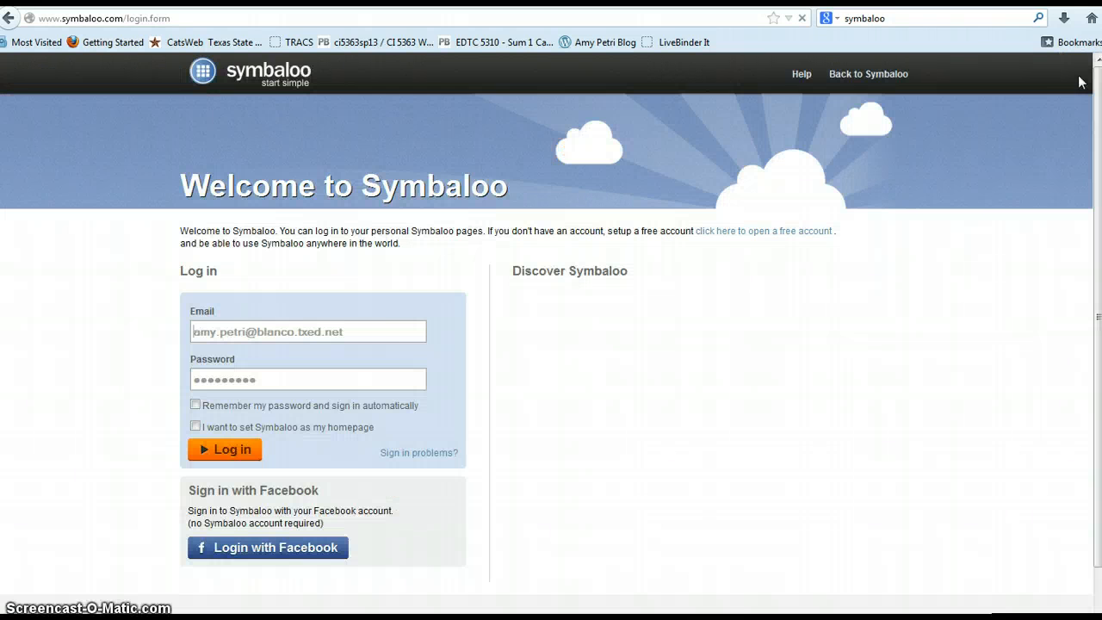
left_click(369, 330)
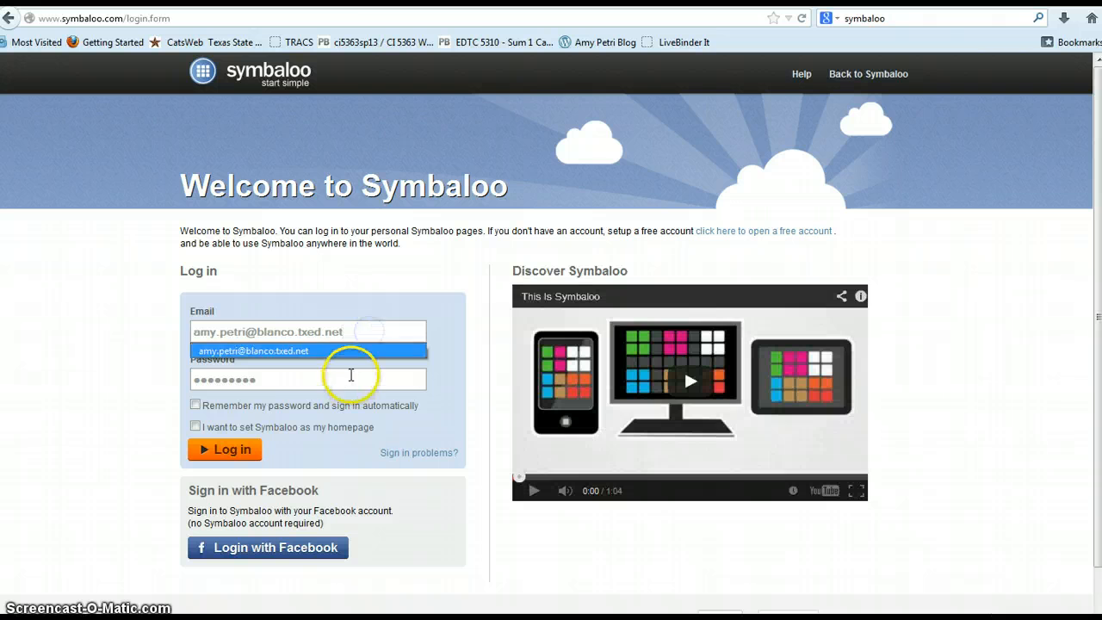
left_click(351, 375)
left_click(239, 456)
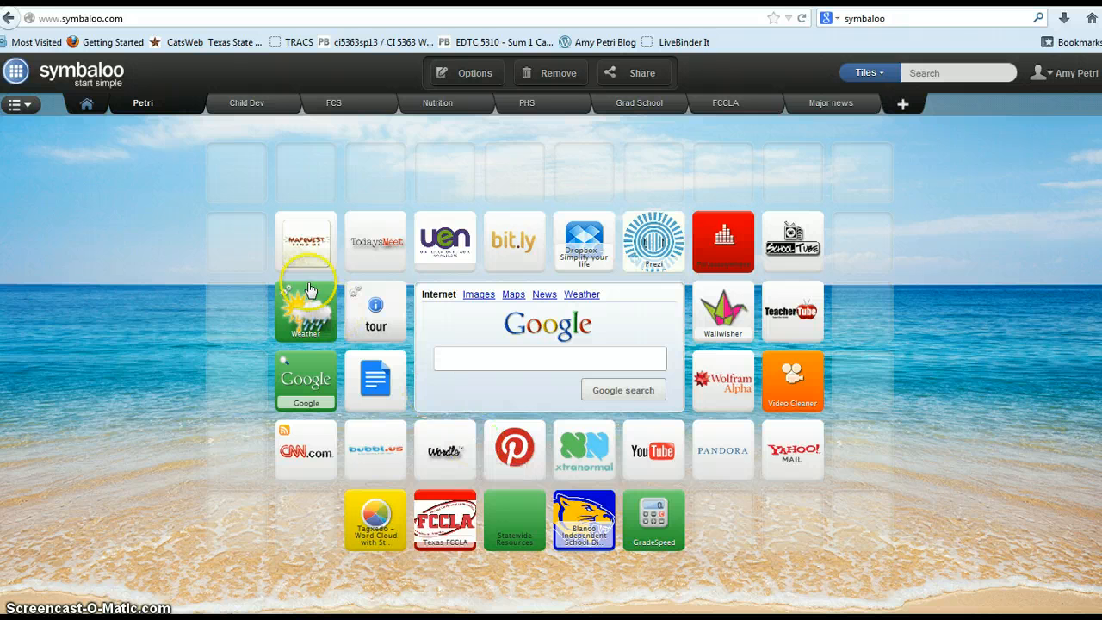
left_click(583, 514)
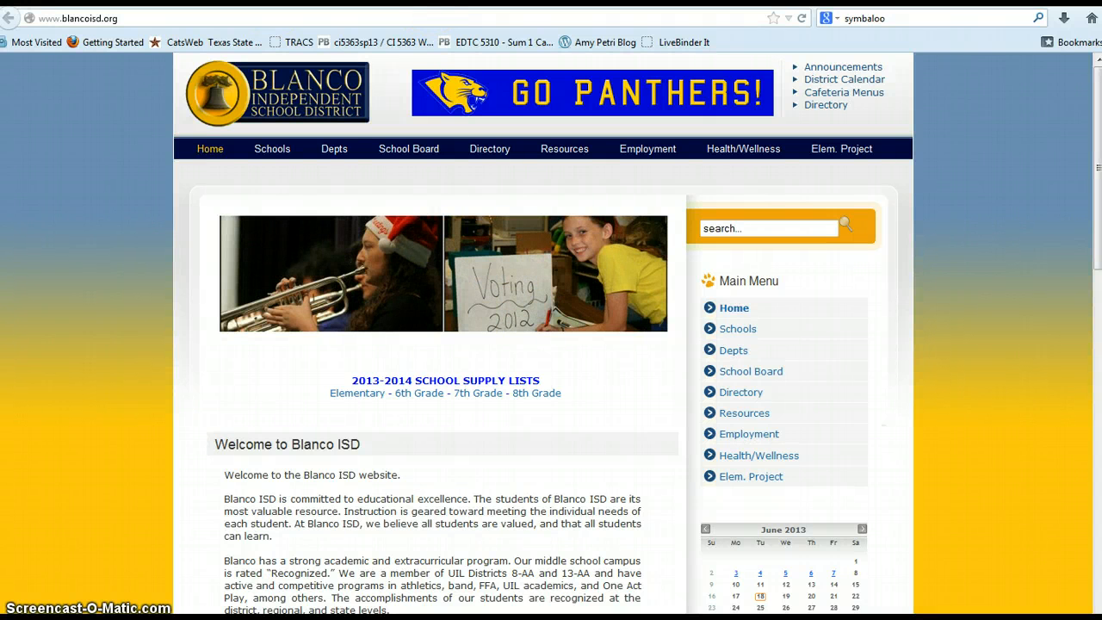
key("ctrl+shift+Tab")
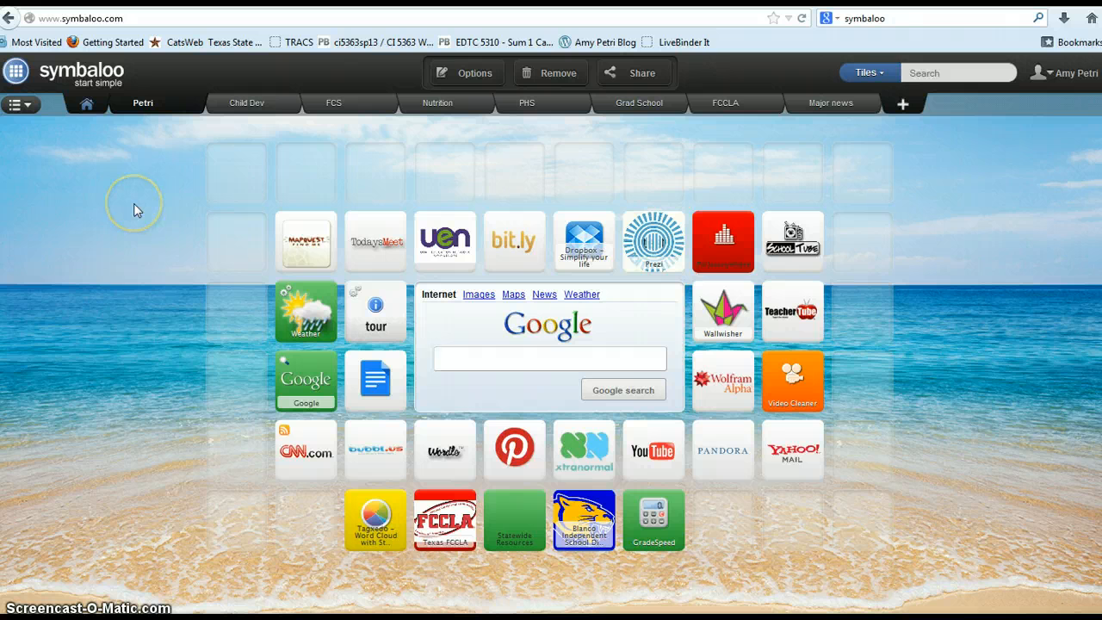
left_click(904, 105)
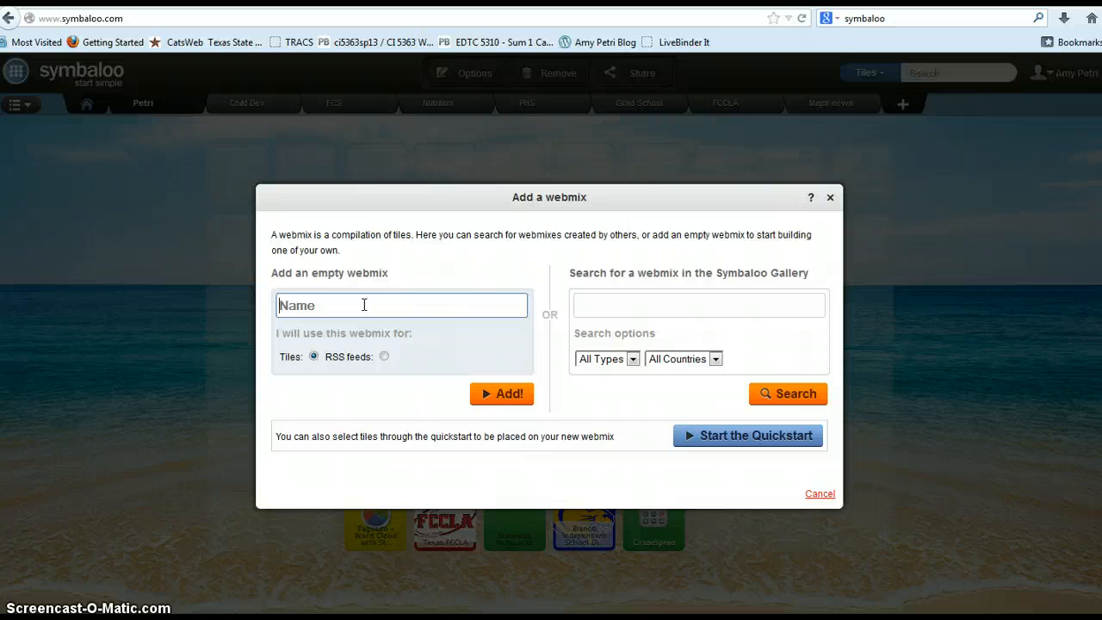
type("Child Dev")
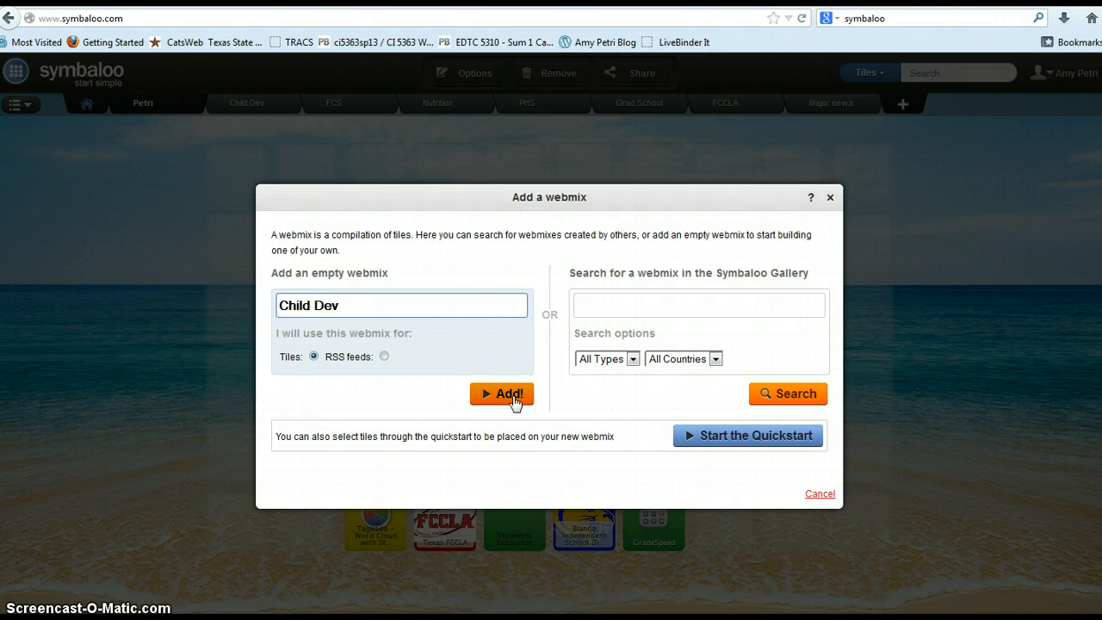
left_click(831, 201)
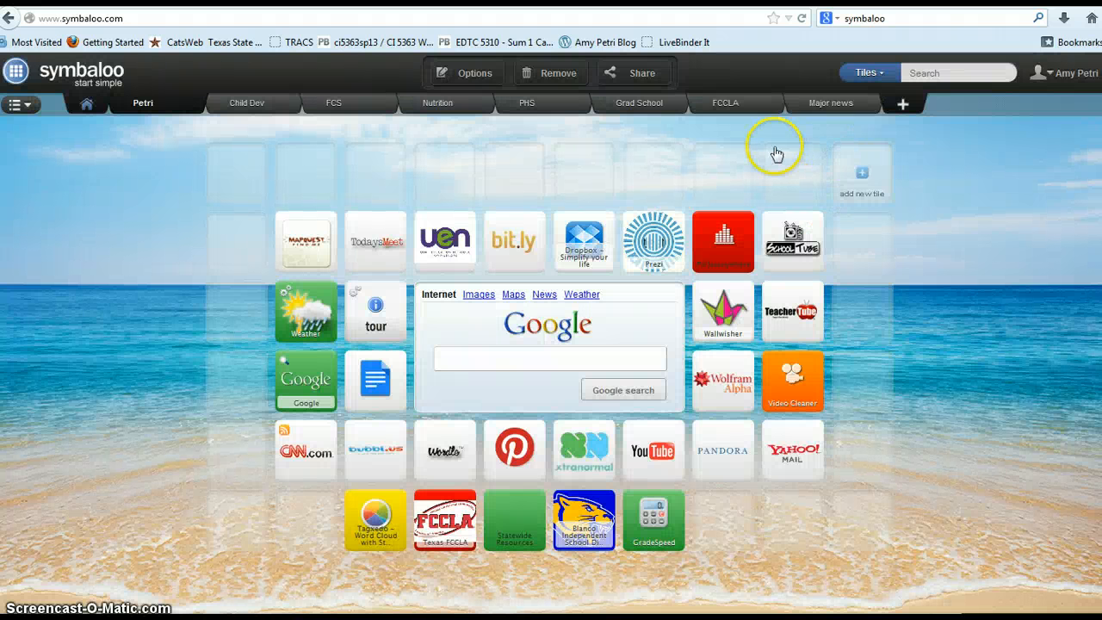
mouse_move(254, 107)
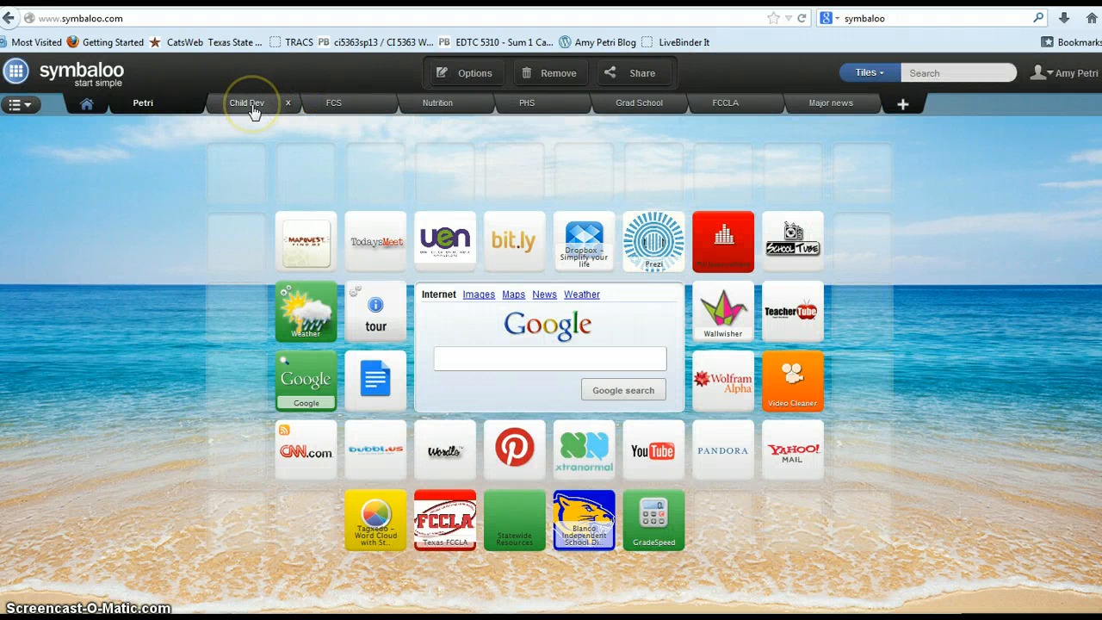
left_click(26, 107)
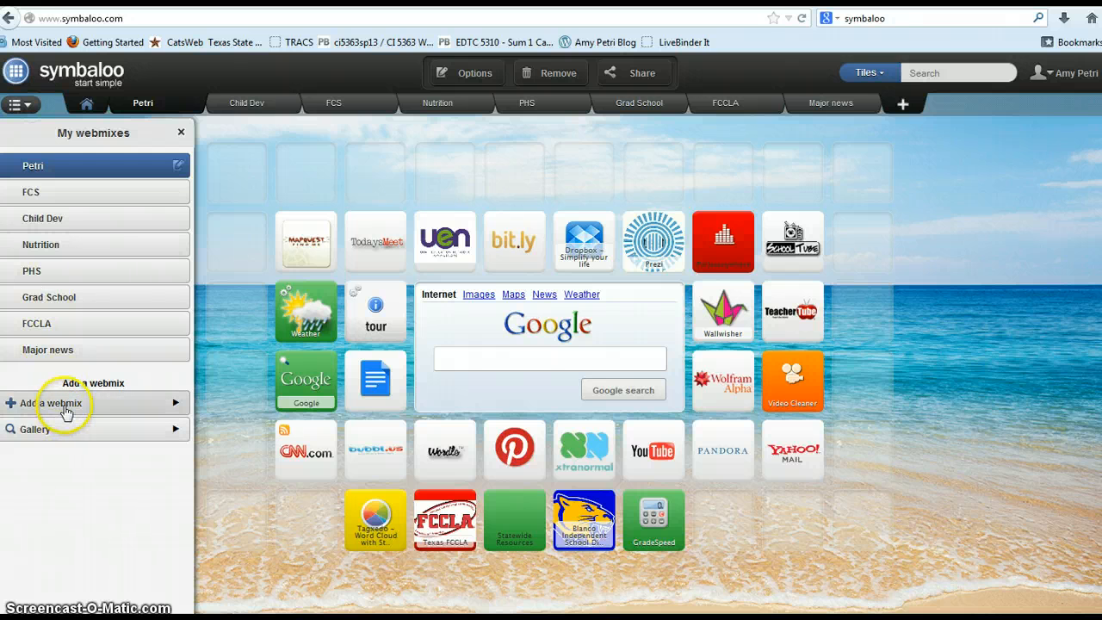
left_click(66, 411)
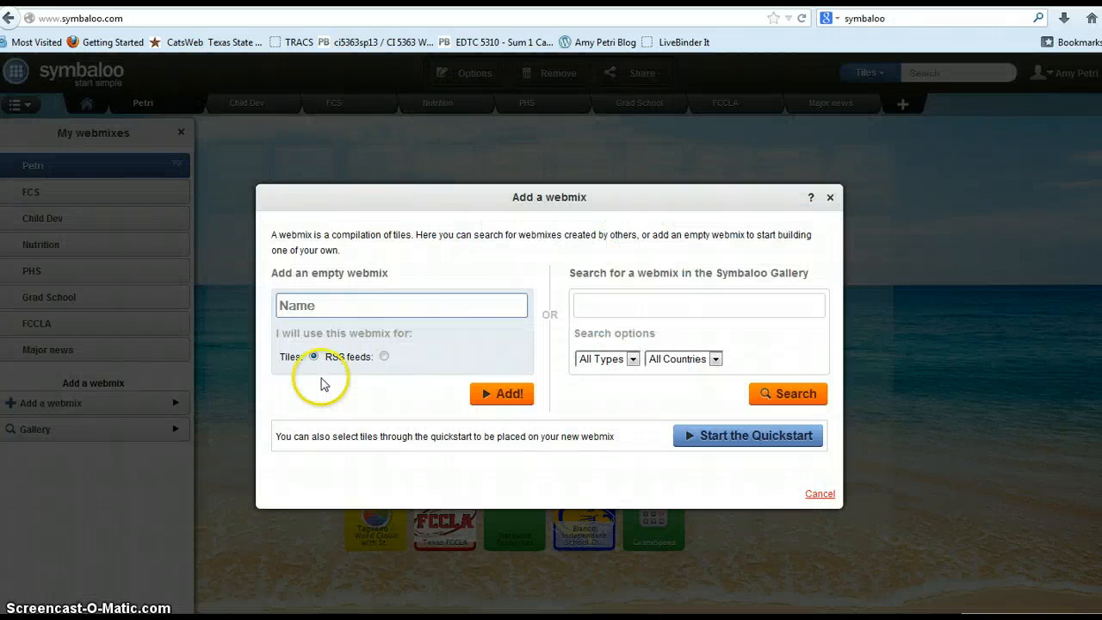
left_click(832, 198)
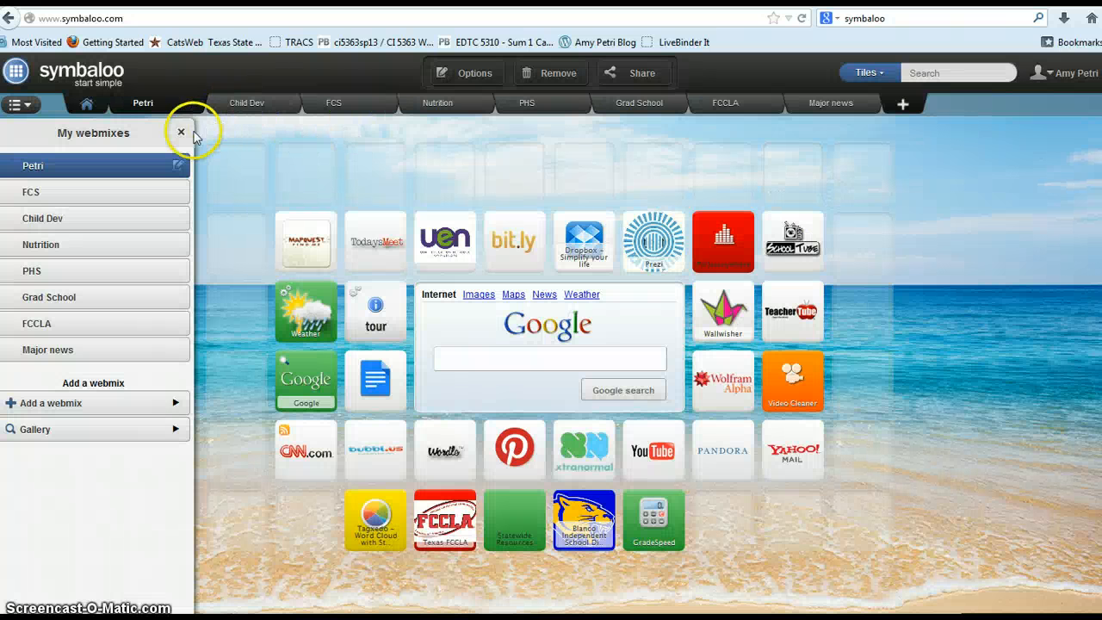
left_click(181, 132)
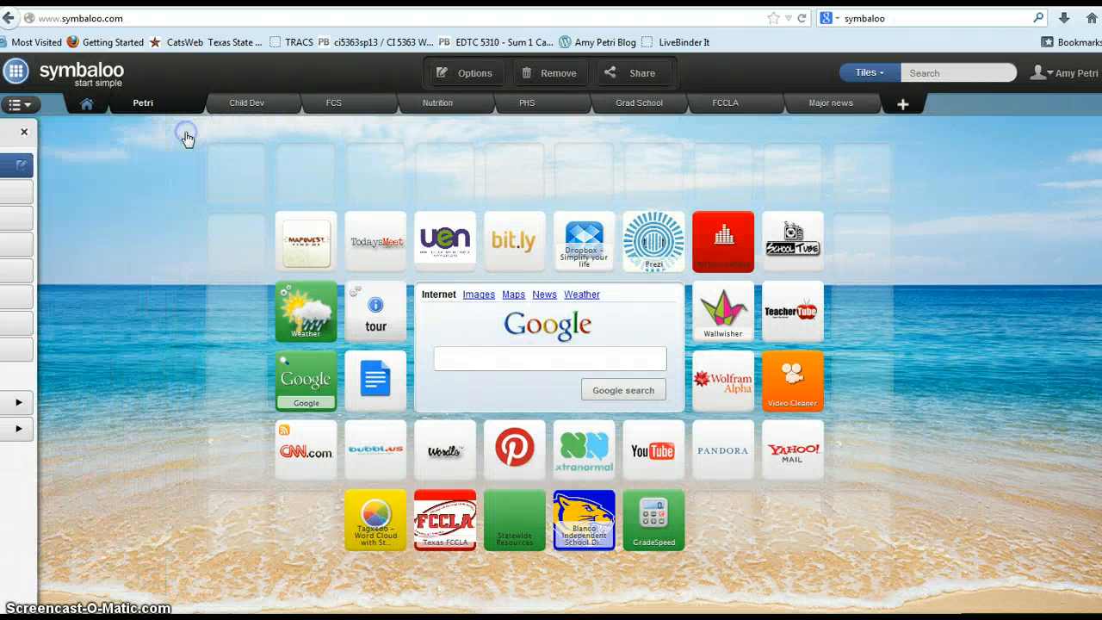
Step: Open the Child Dev webmix, start a new tile in an empty slot, then close the tile form
left_click(241, 105)
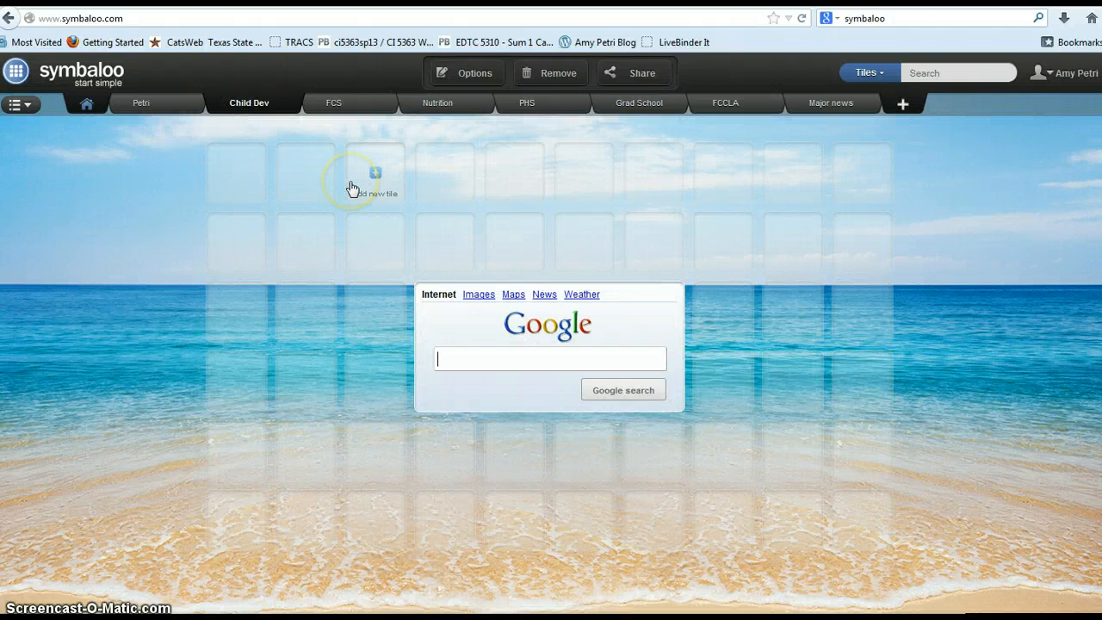
left_click(369, 179)
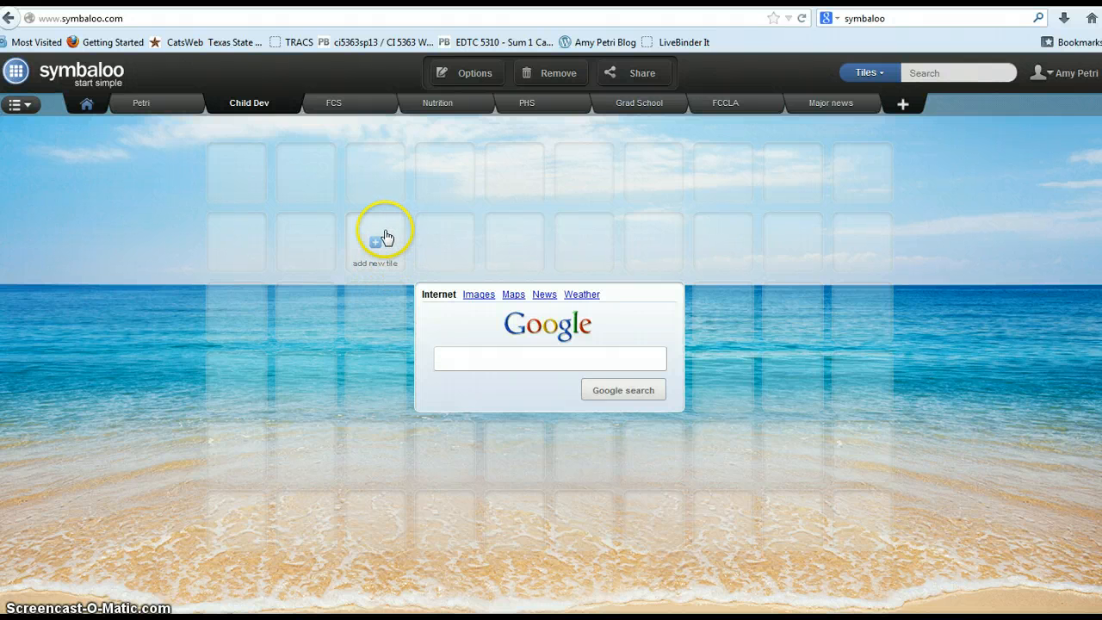
left_click(446, 250)
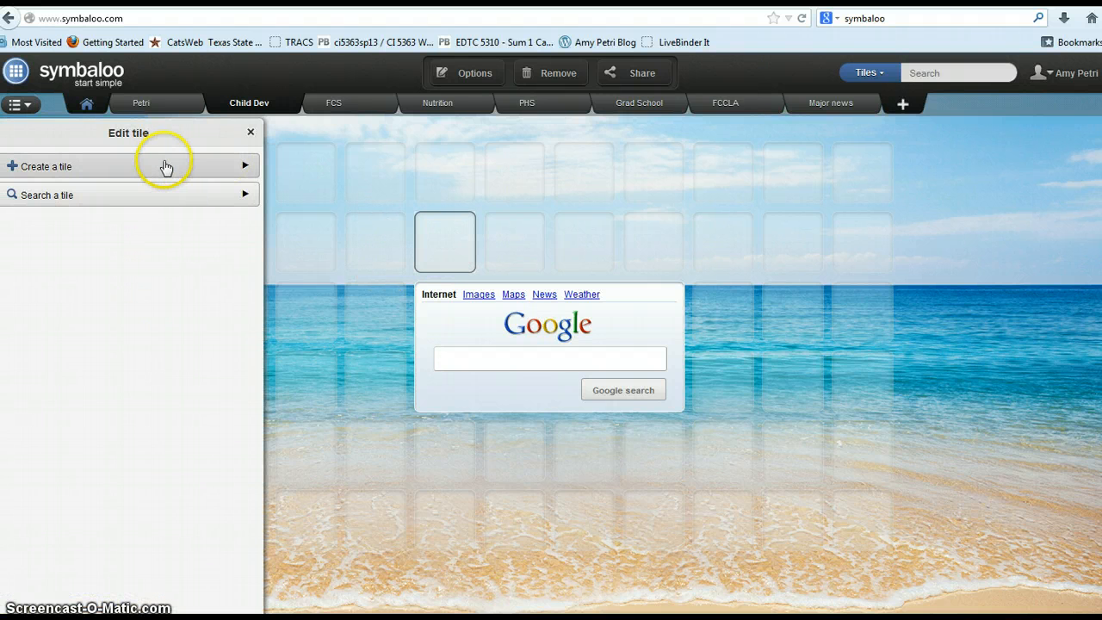
left_click(244, 167)
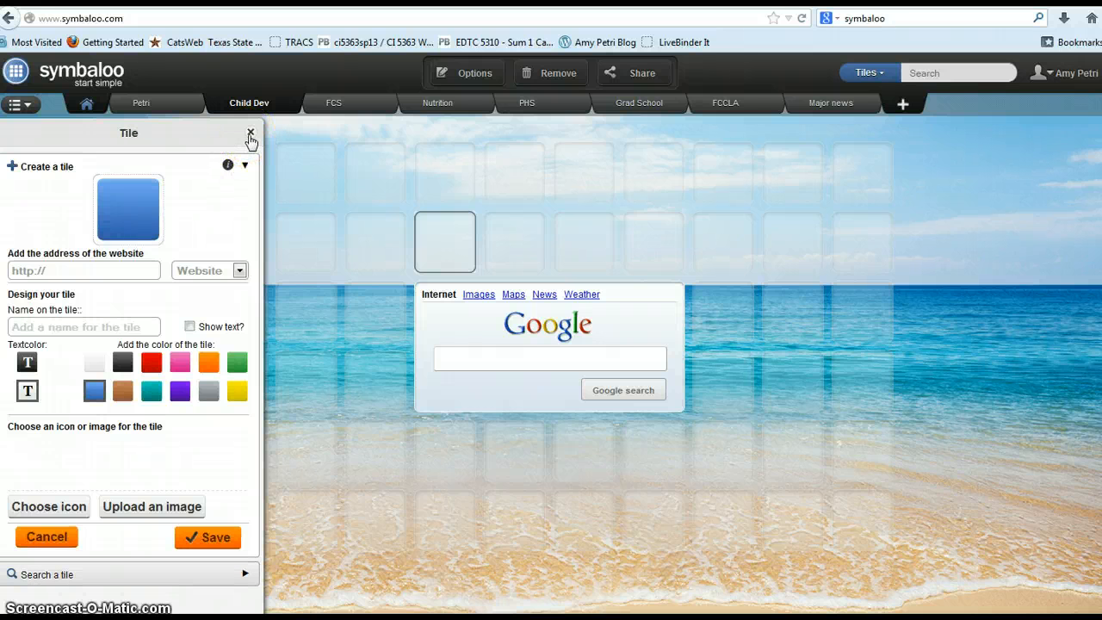
left_click(251, 134)
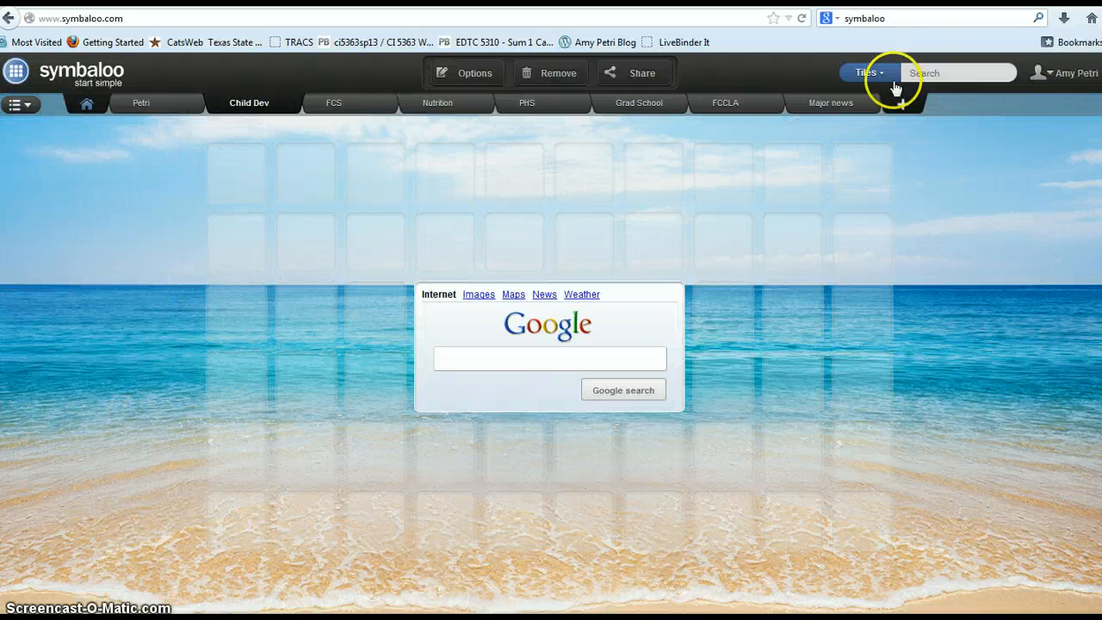
Step: Search tiles for 'dropbox' and drag the Dropbox tile onto the Child Dev grid
left_click(950, 72)
type("drop")
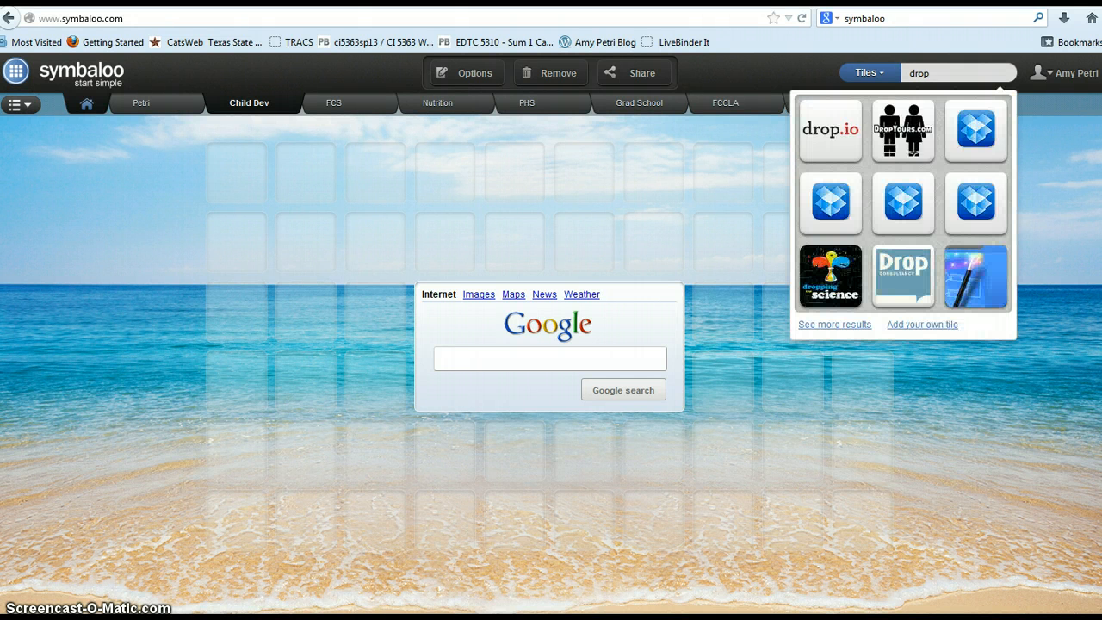
type("bo")
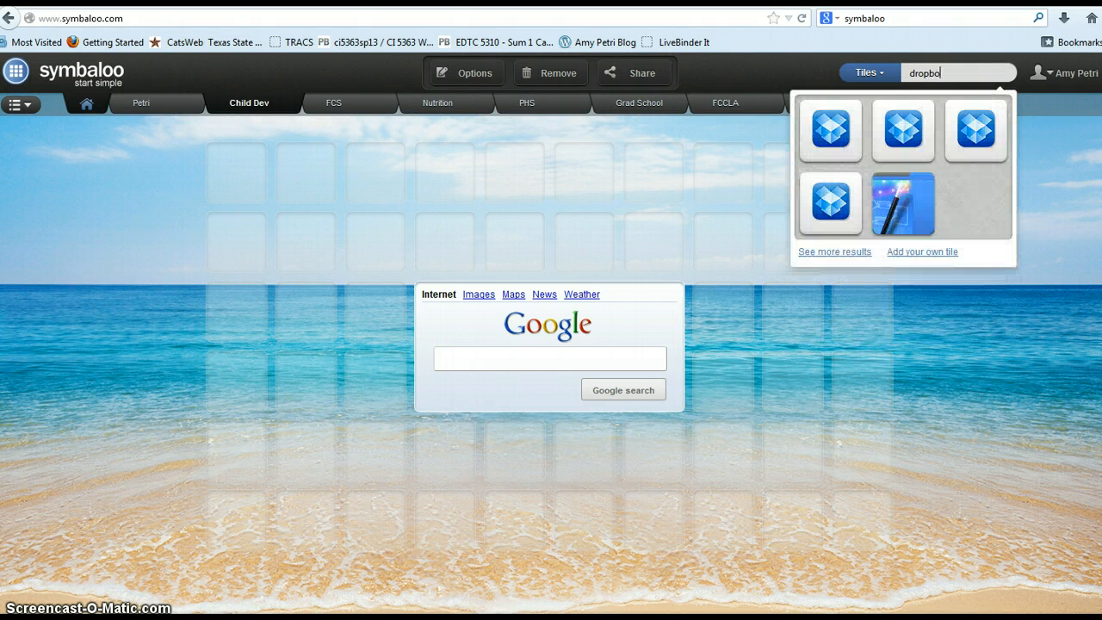
type("x")
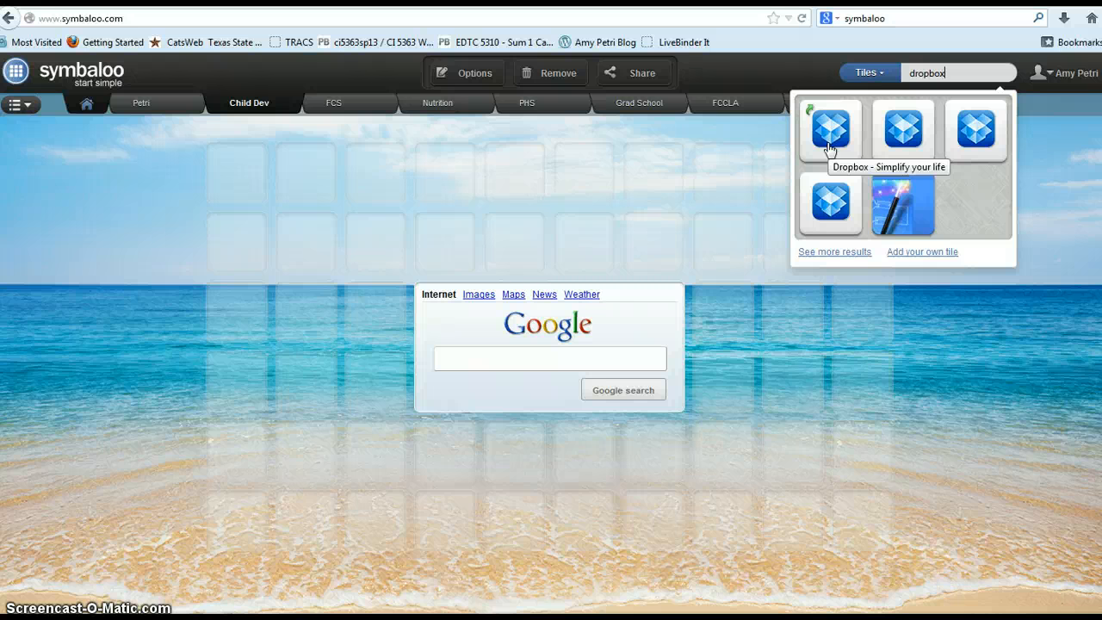
left_click_drag(826, 148, 447, 258)
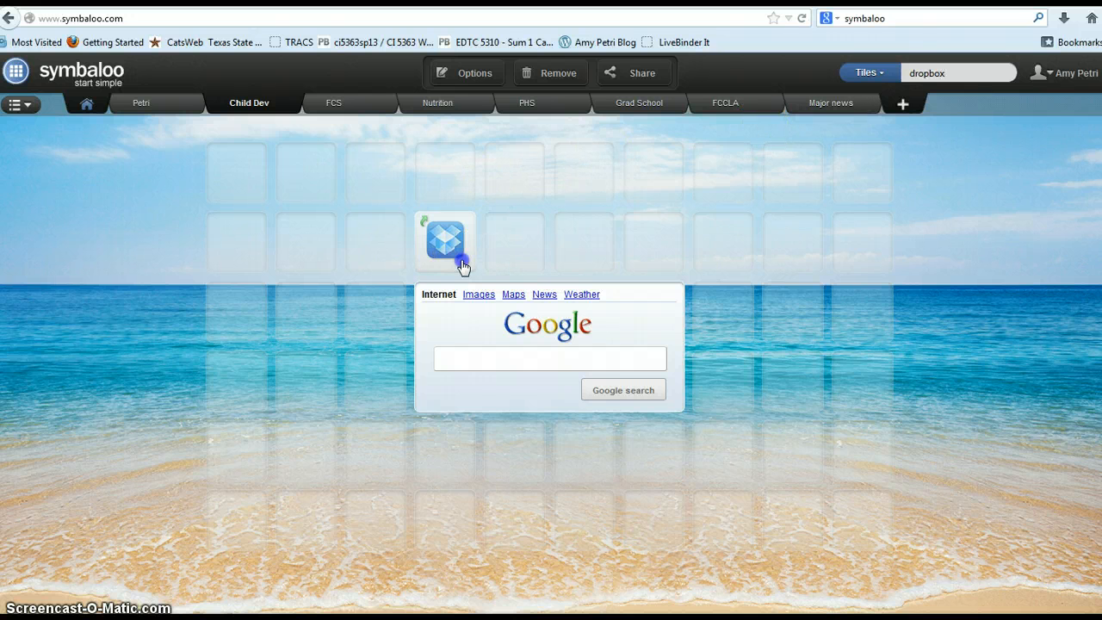
mouse_move(460, 266)
left_mouse_down()
mouse_move(451, 248)
mouse_move(250, 199)
mouse_move(327, 327)
mouse_move(329, 393)
mouse_move(523, 265)
mouse_move(456, 262)
left_mouse_up()
Step: Place Dropbox above the Google box and add the 'edmodo' tile beside it
left_click(954, 78)
double_click(954, 77)
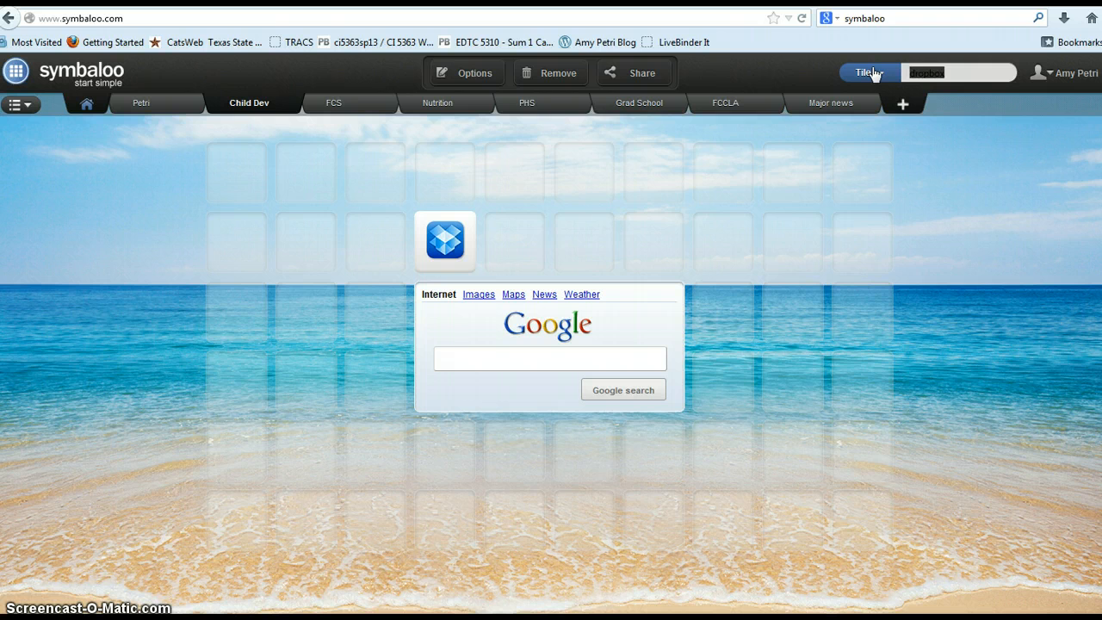
type("edmodo")
left_click(838, 147)
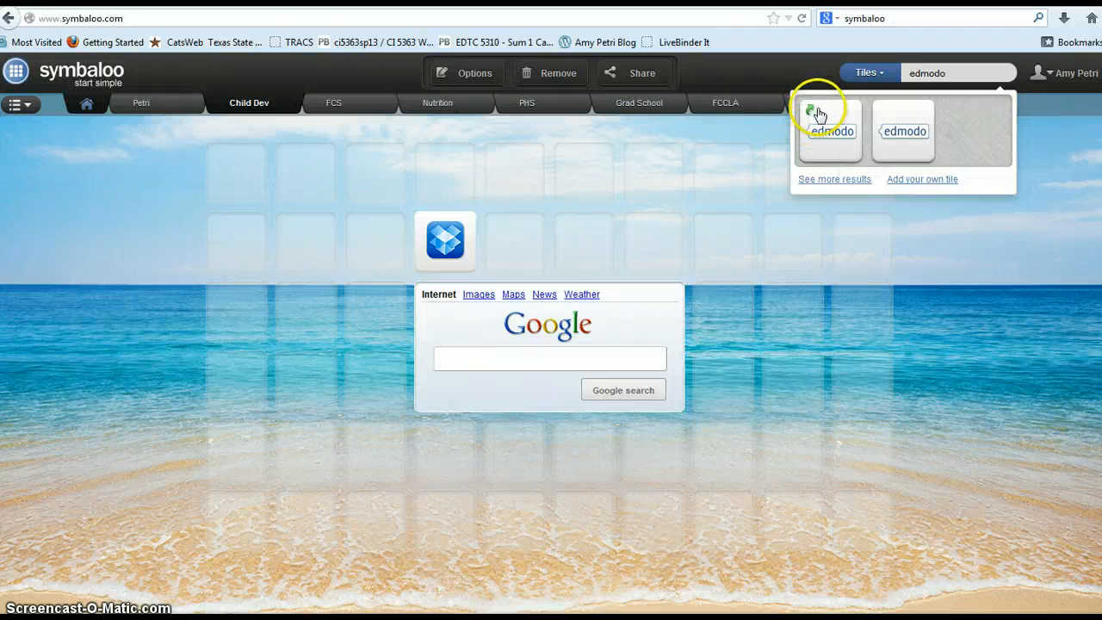
left_click_drag(835, 158, 525, 270)
left_click_drag(947, 74, 905, 75)
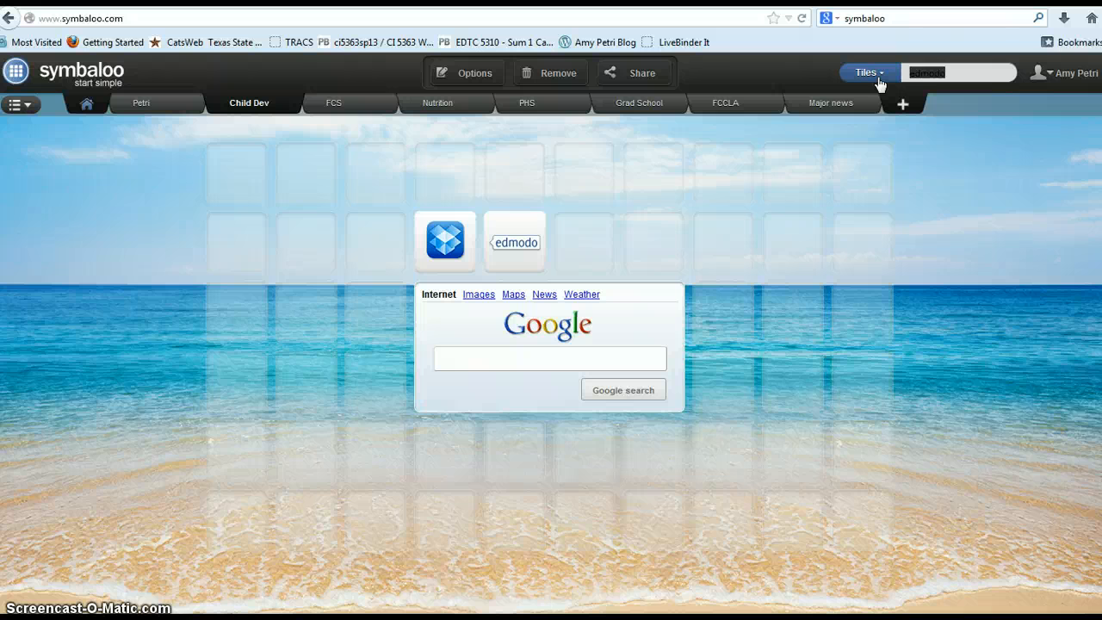
Step: Search tiles for 'prezi' and drag the Prezi tile right of edmodo
type("prezi")
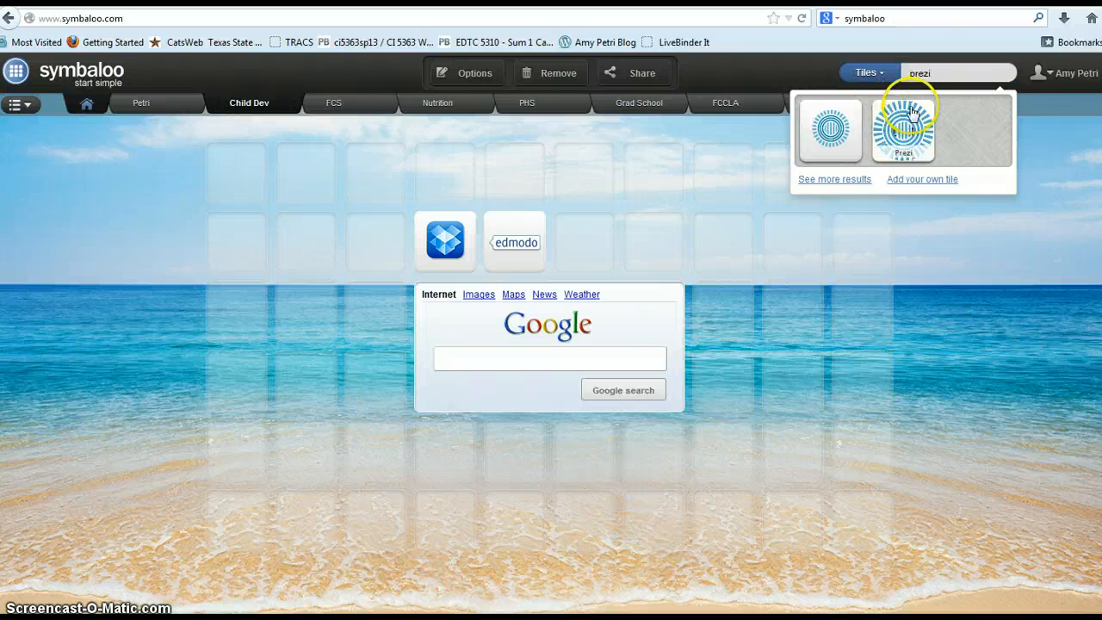
left_click_drag(912, 128, 596, 241)
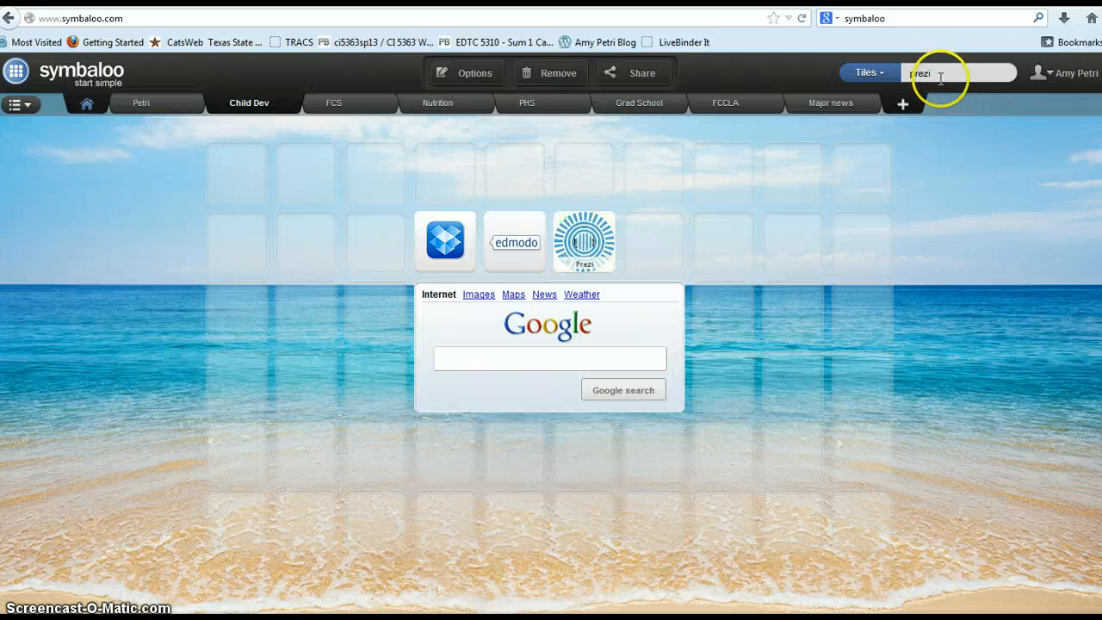
left_click_drag(938, 71, 899, 73)
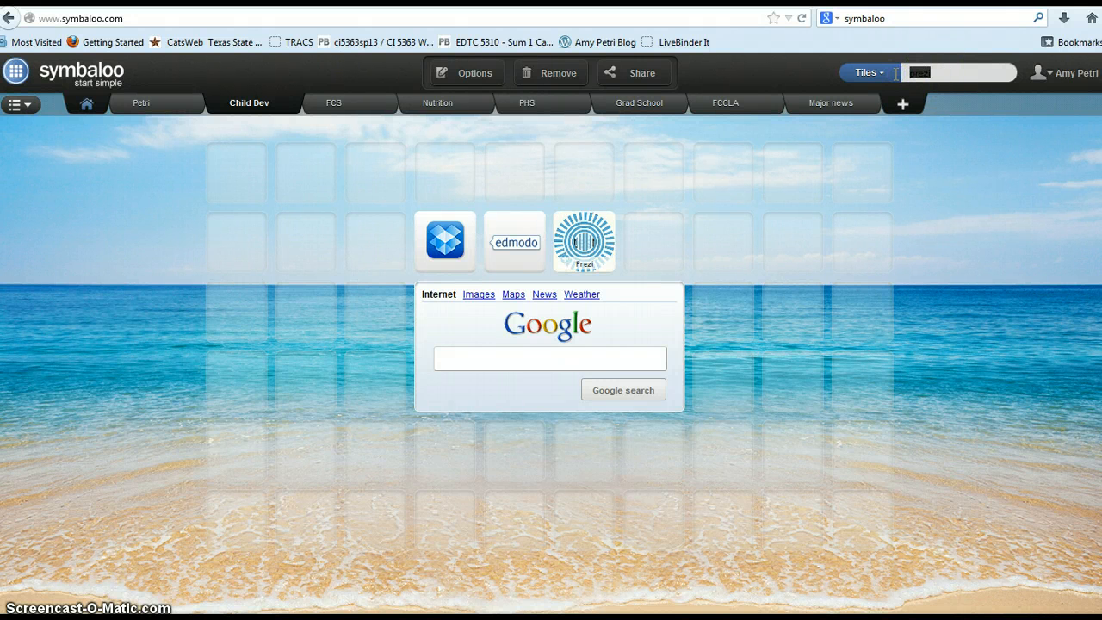
Step: Search tiles for 'wordle' and drag the Wordle tile right of Prezi
type("wordle")
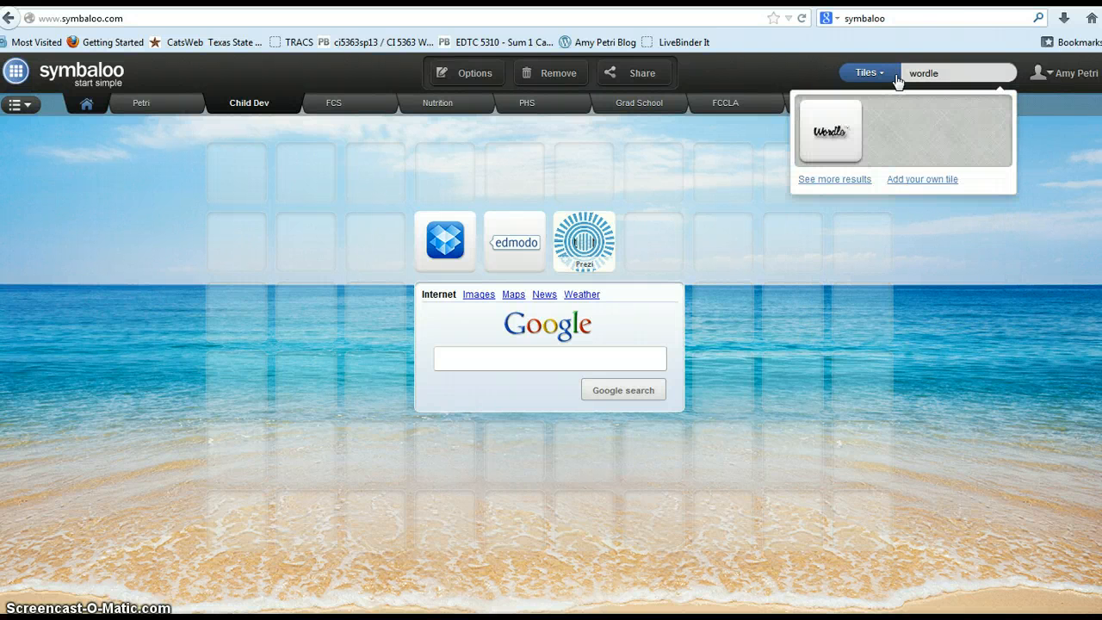
left_click(837, 146)
left_click_drag(836, 147, 664, 261)
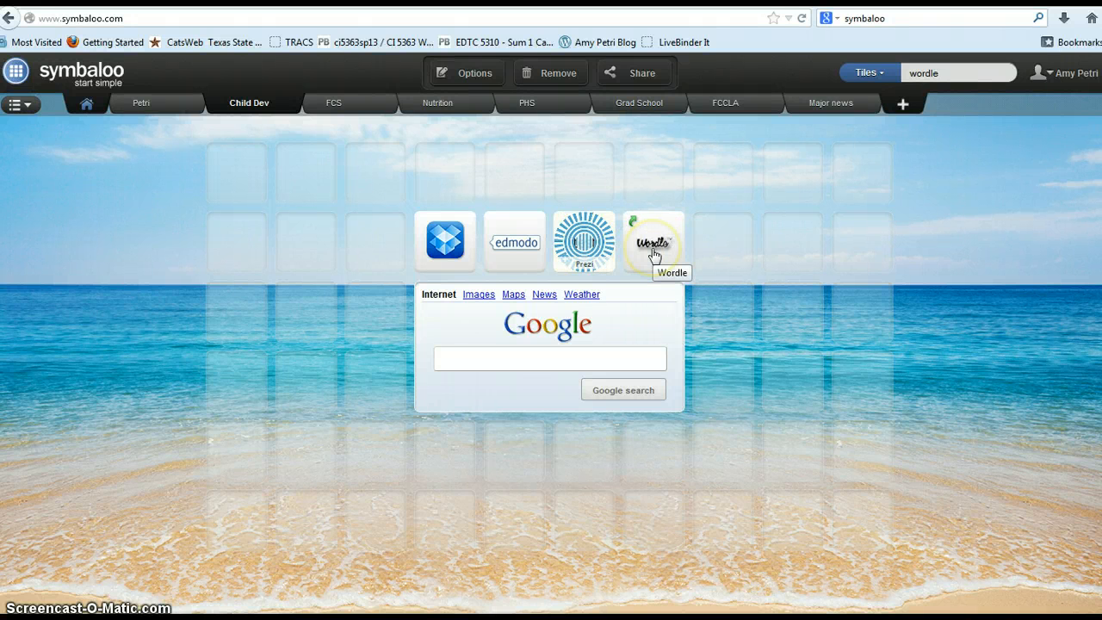
left_click_drag(953, 72, 883, 73)
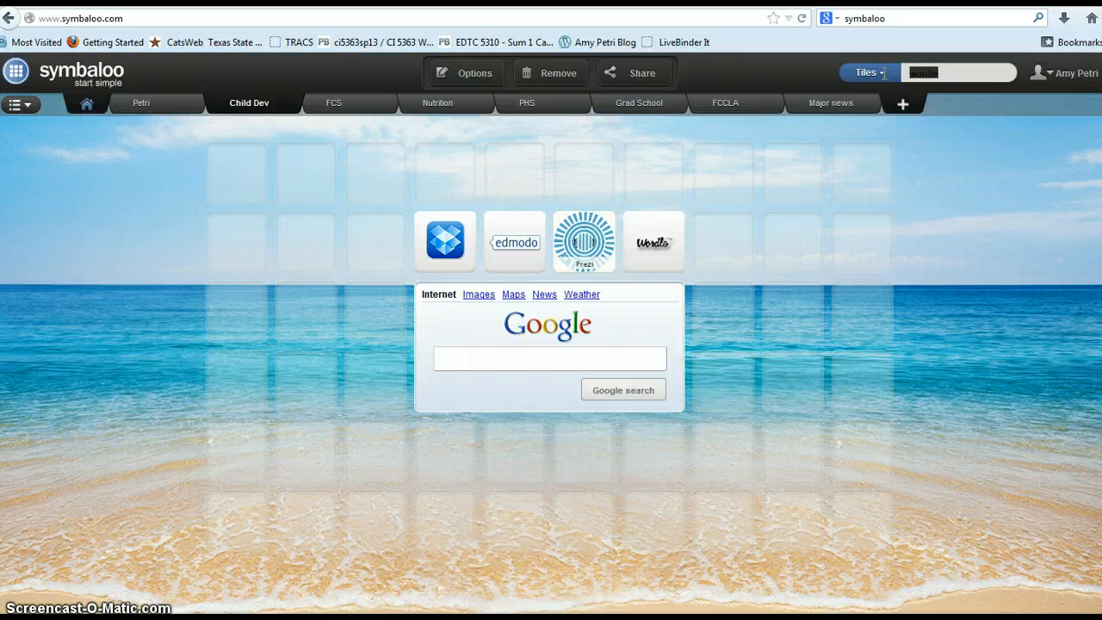
Step: Search tiles for 'bub' and drag the bubbl.us tile next to Wordle
left_click(886, 77)
left_click_drag(947, 71, 909, 72)
type("bub")
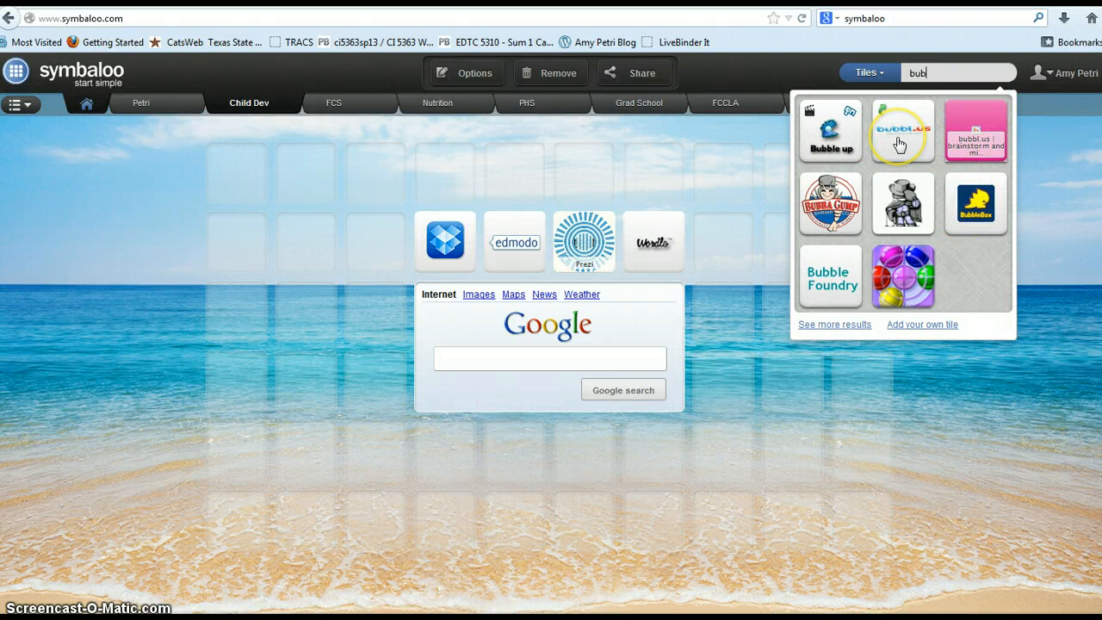
left_click_drag(898, 142, 719, 261)
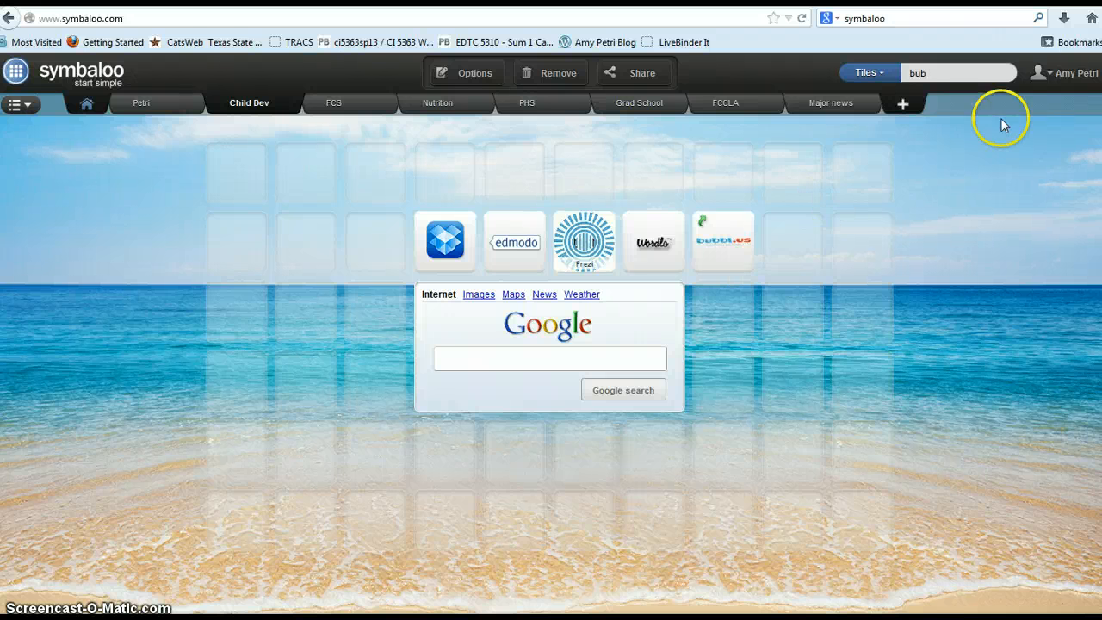
left_click_drag(935, 72, 888, 71)
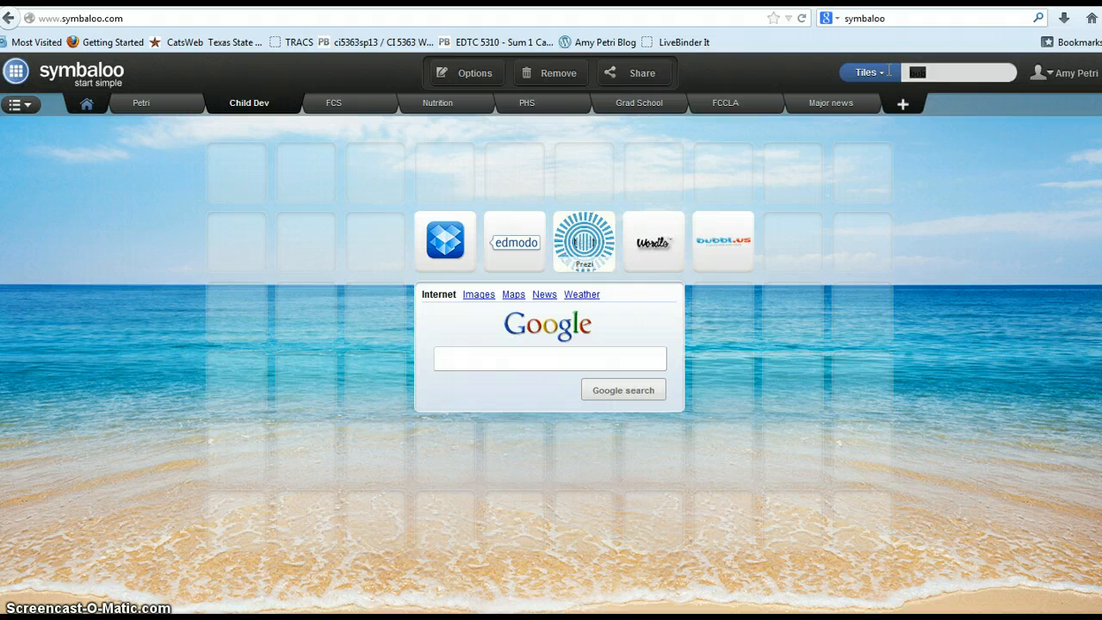
Step: Search tiles for 'Pint', compare the Pinterest results, and place the second one below bubbl.us
type("Pin")
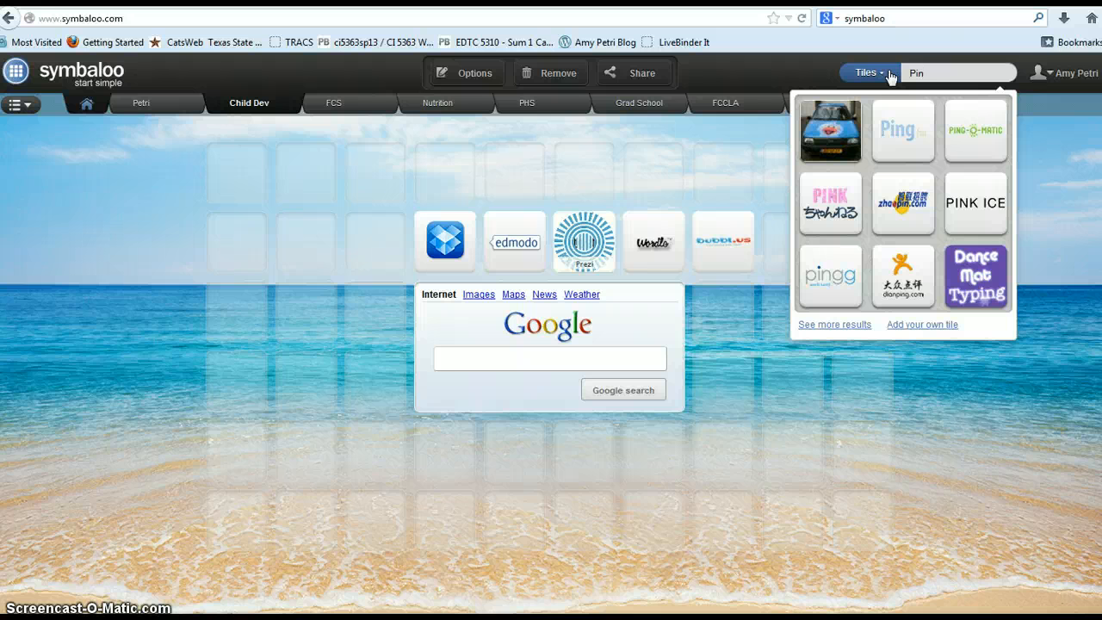
type("t")
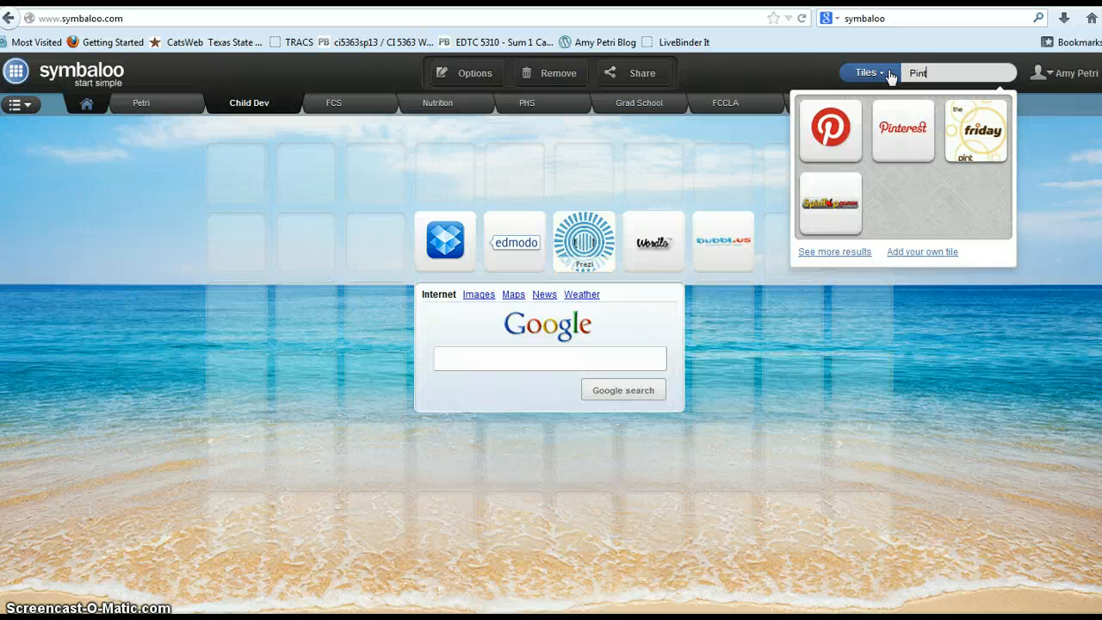
left_click(831, 158)
left_click(835, 142)
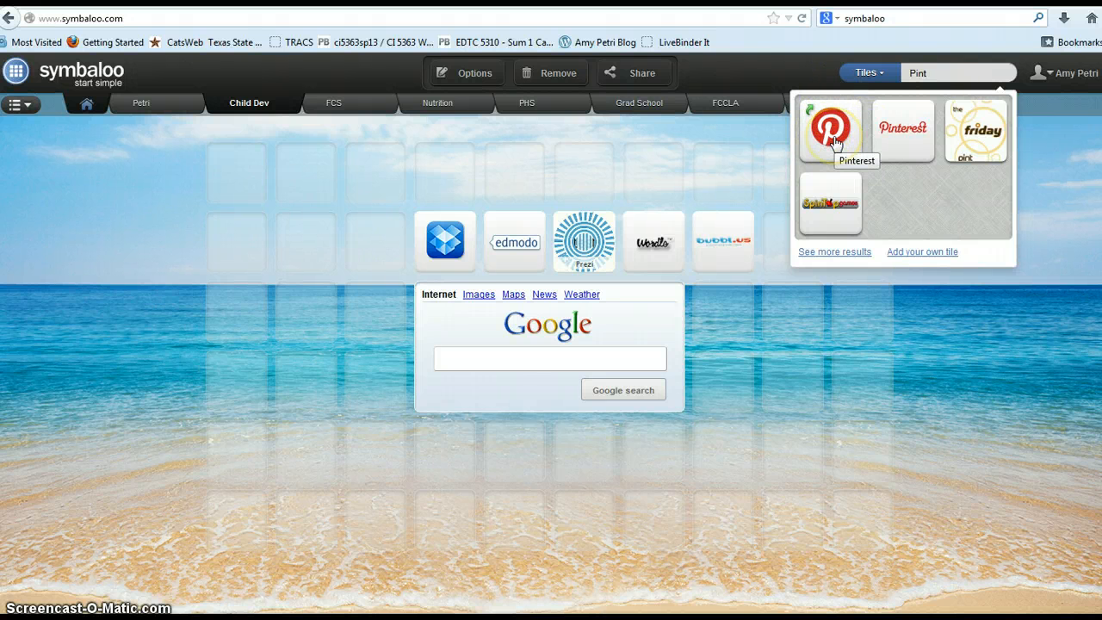
left_click(902, 150)
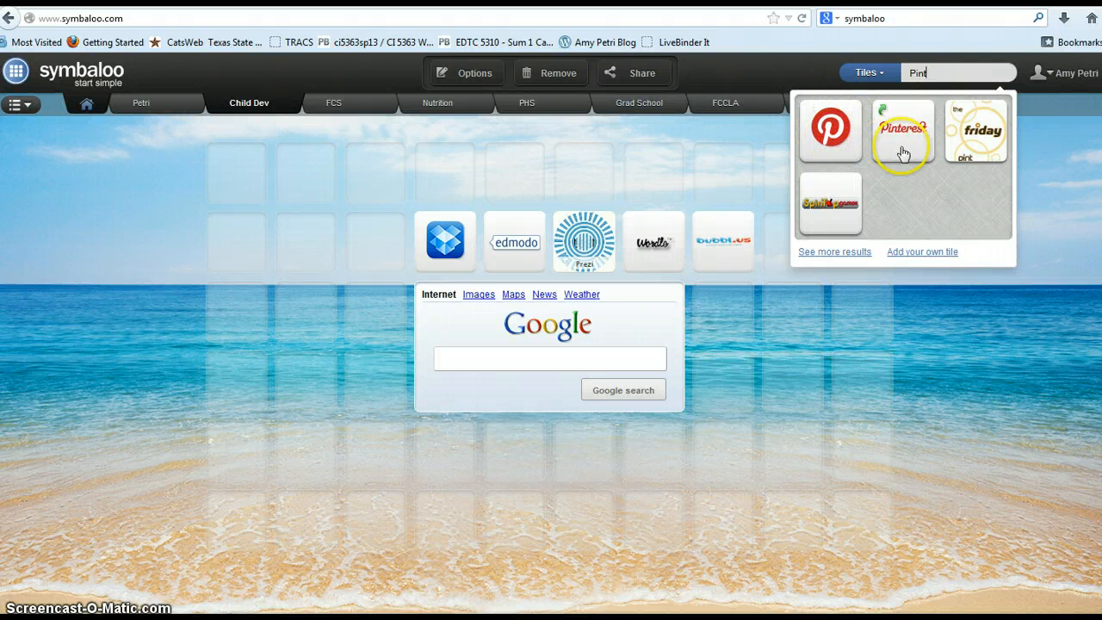
left_click(832, 151)
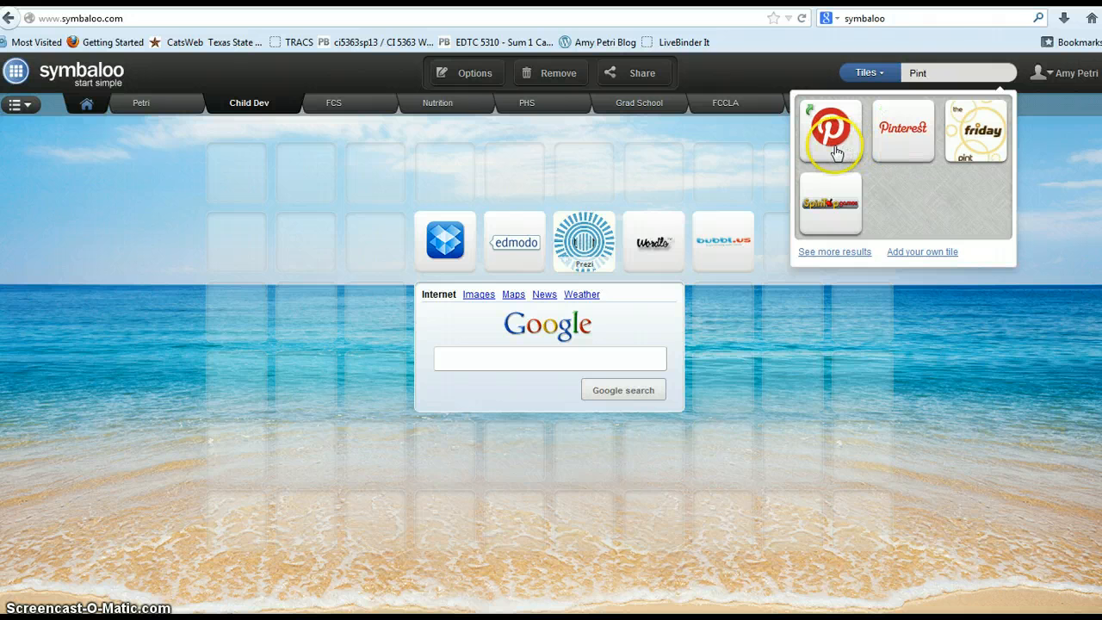
left_click(900, 150)
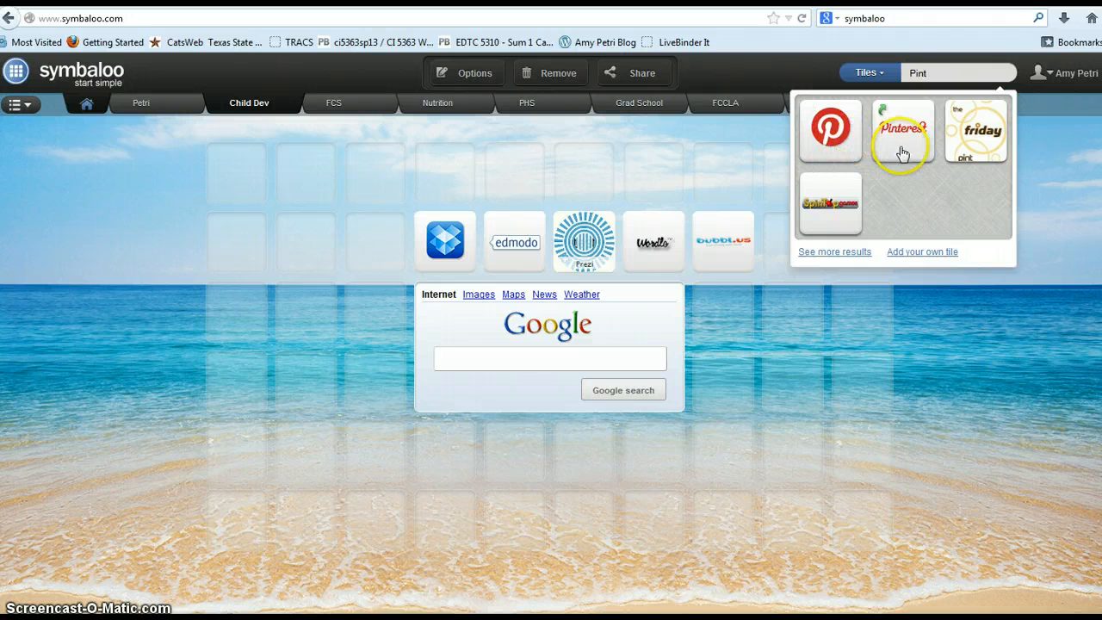
left_click(901, 154)
left_click_drag(901, 153, 730, 329)
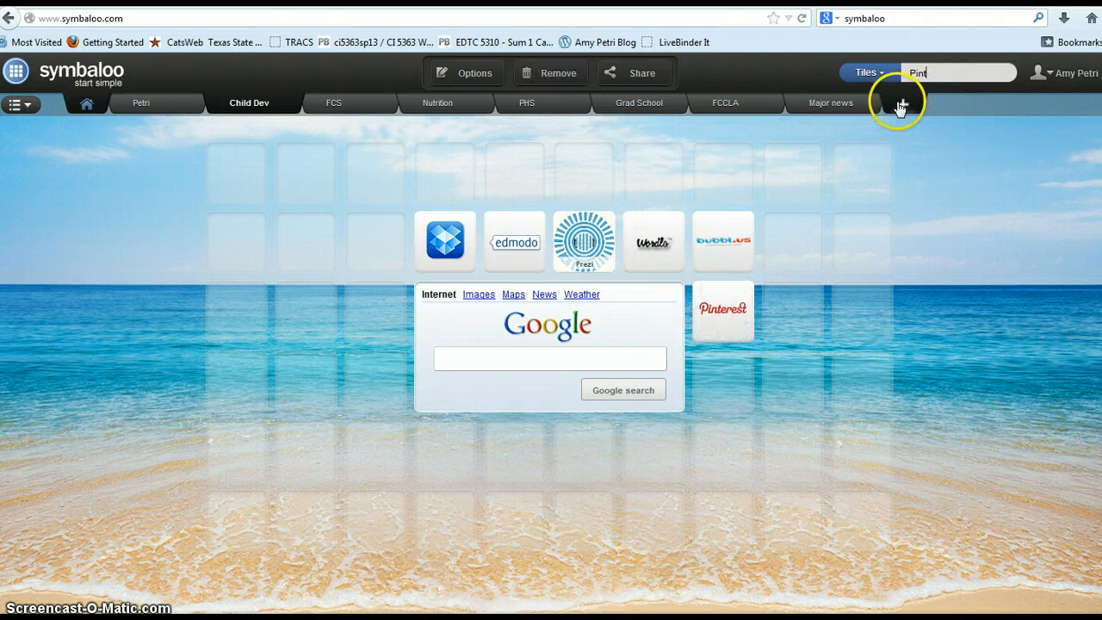
Step: Search tiles for 'Live' and drag the Live9 tile below Pinterest
left_click_drag(936, 78, 890, 73)
type("Live")
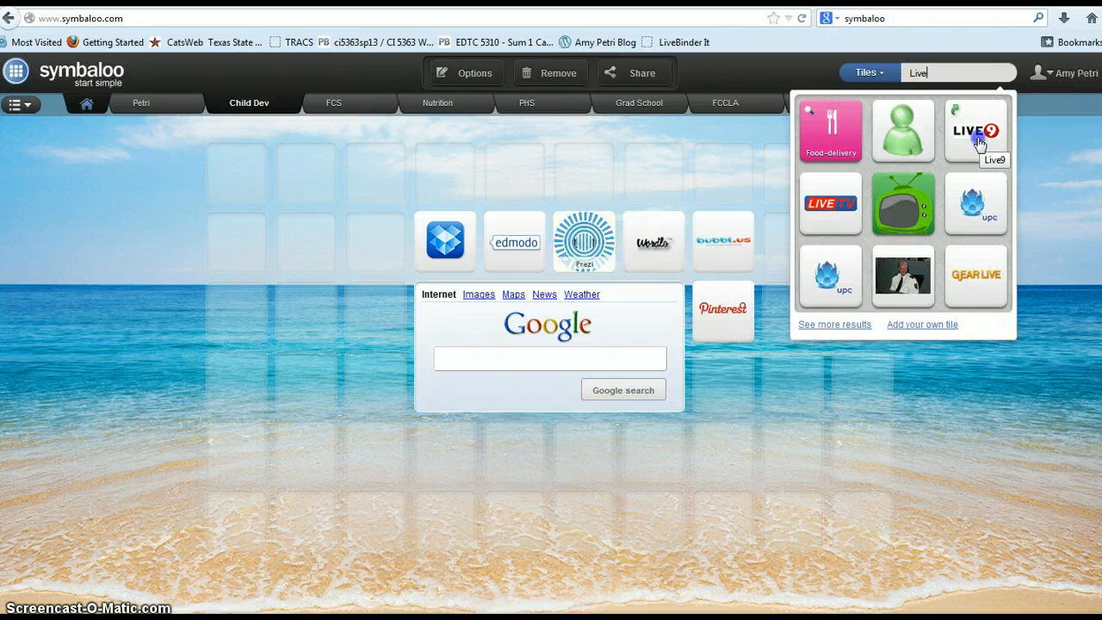
left_click_drag(980, 144, 723, 398)
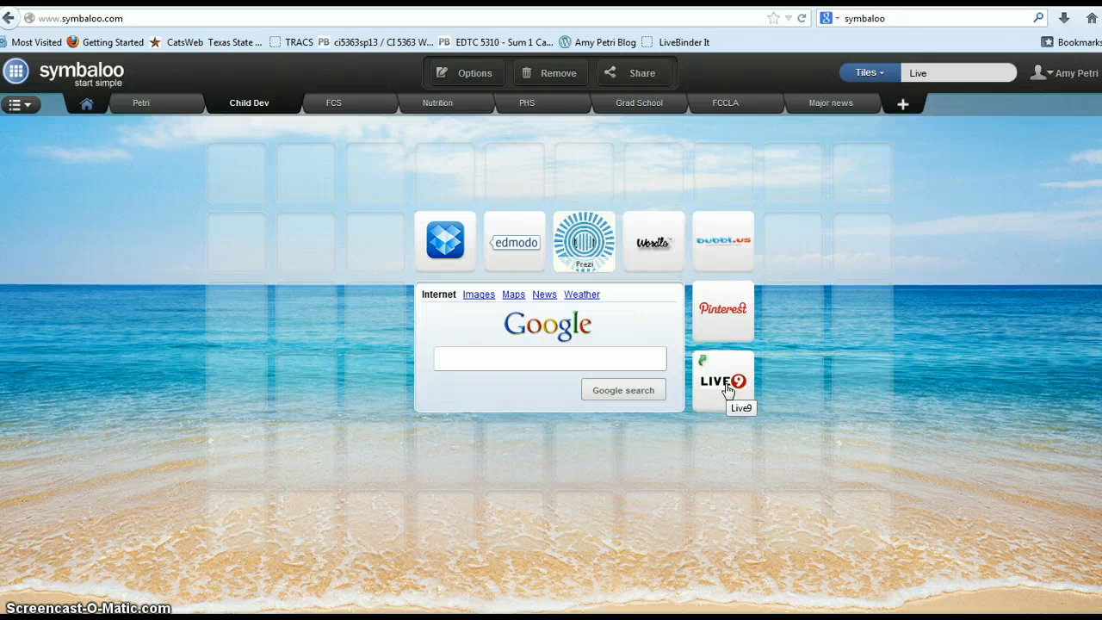
left_click(724, 401)
Step: Drag the Live9 tile onto Remove to delete it from the Child Dev grid
left_click(721, 389)
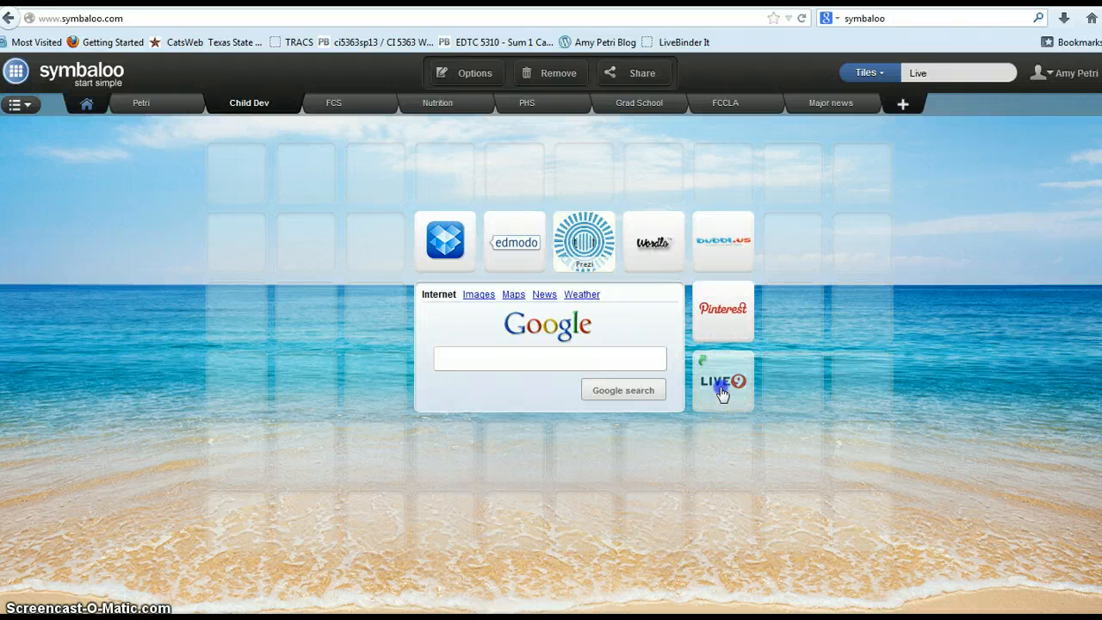
left_click_drag(721, 393, 555, 86)
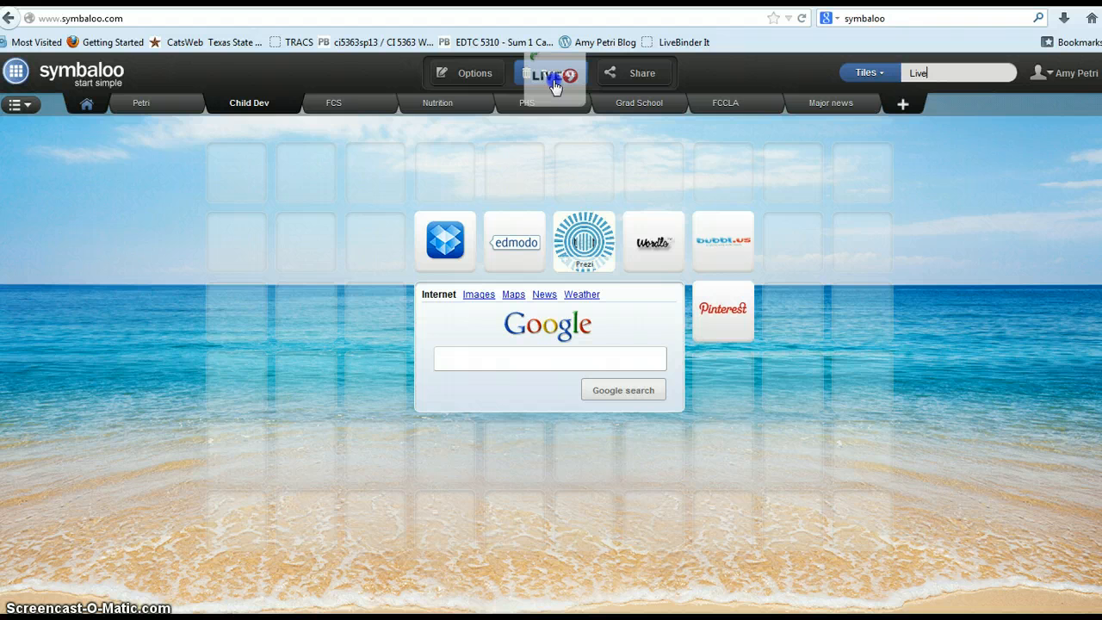
left_click_drag(555, 86, 555, 82)
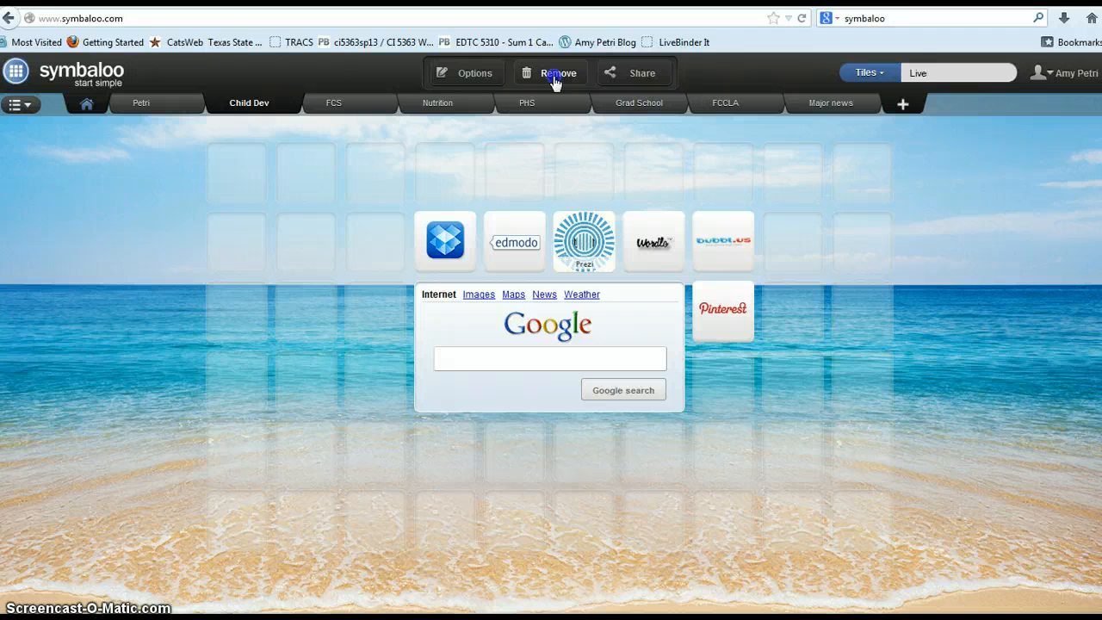
Step: Cancel the 'Delete this webmix' prompt so the Child Dev webmix is kept
left_click(555, 82)
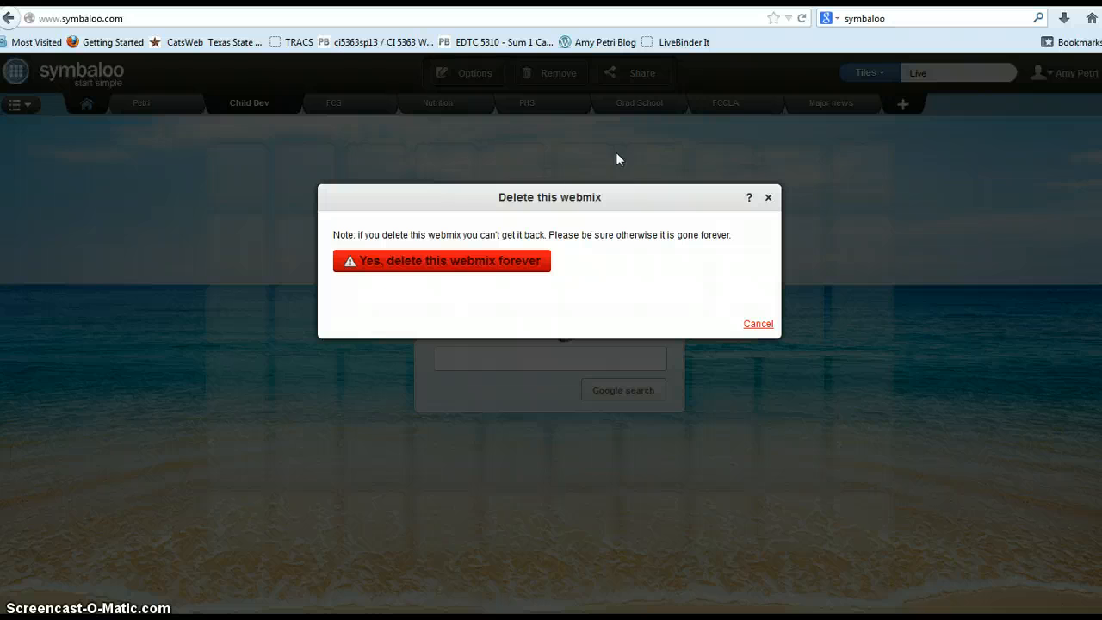
left_click(441, 263)
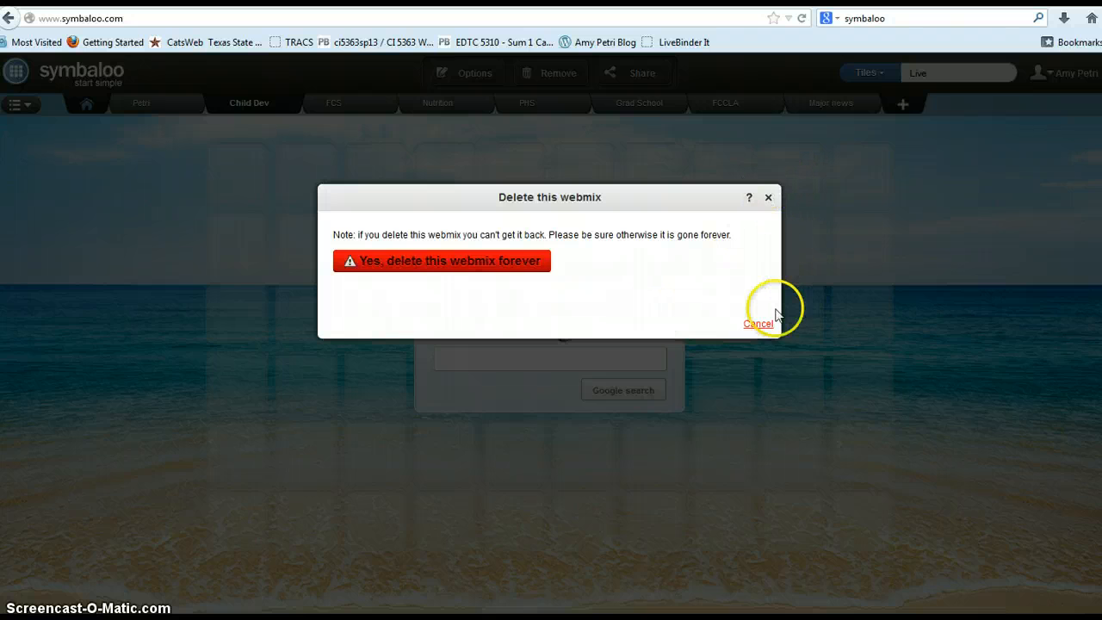
left_click(767, 197)
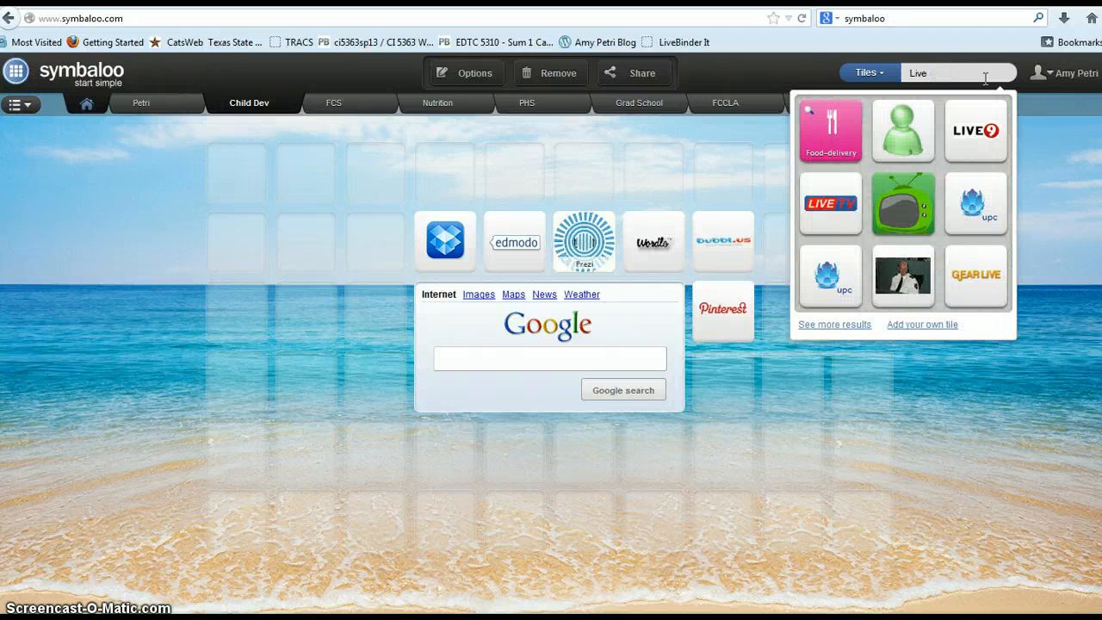
Step: Search tiles for 'Livebi' and place the LiveBinders result below Pinterest
type("bi")
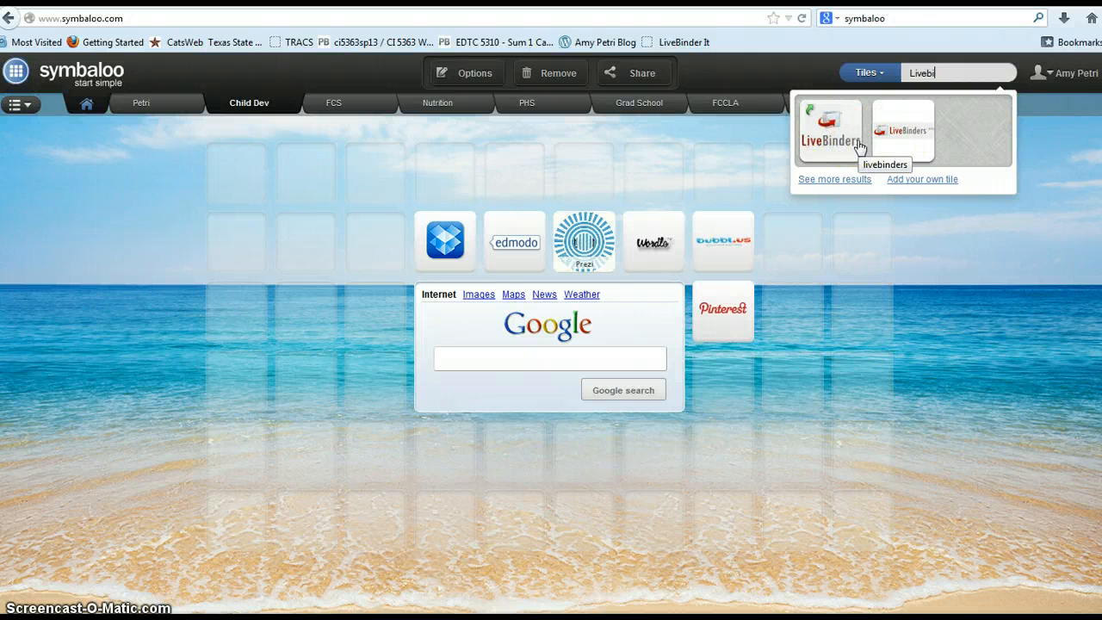
left_click_drag(858, 146, 757, 390)
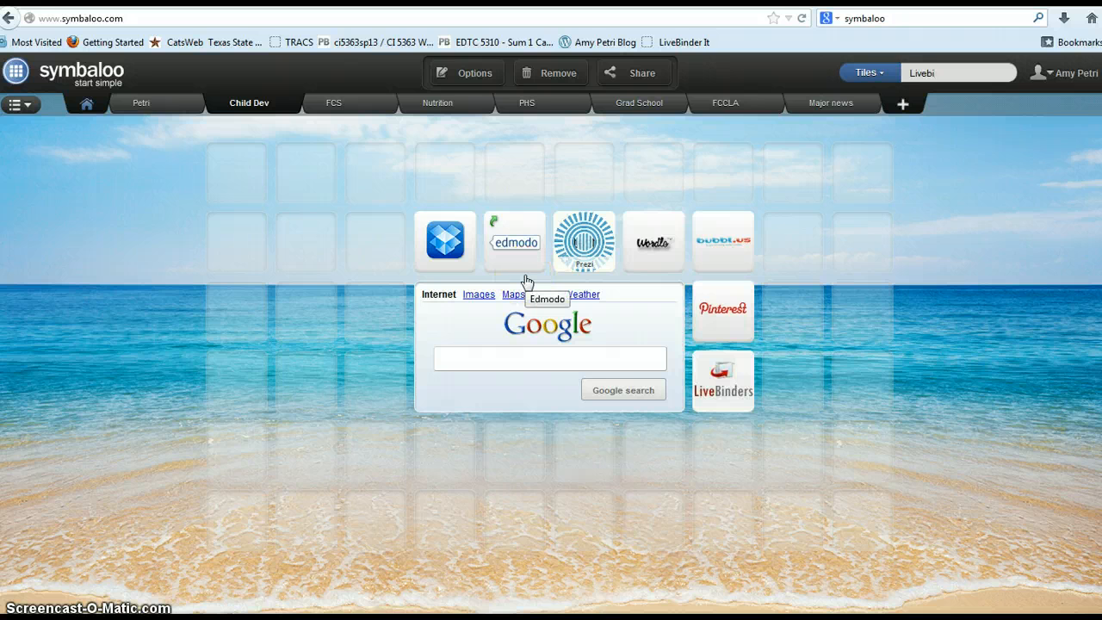
left_click(581, 247)
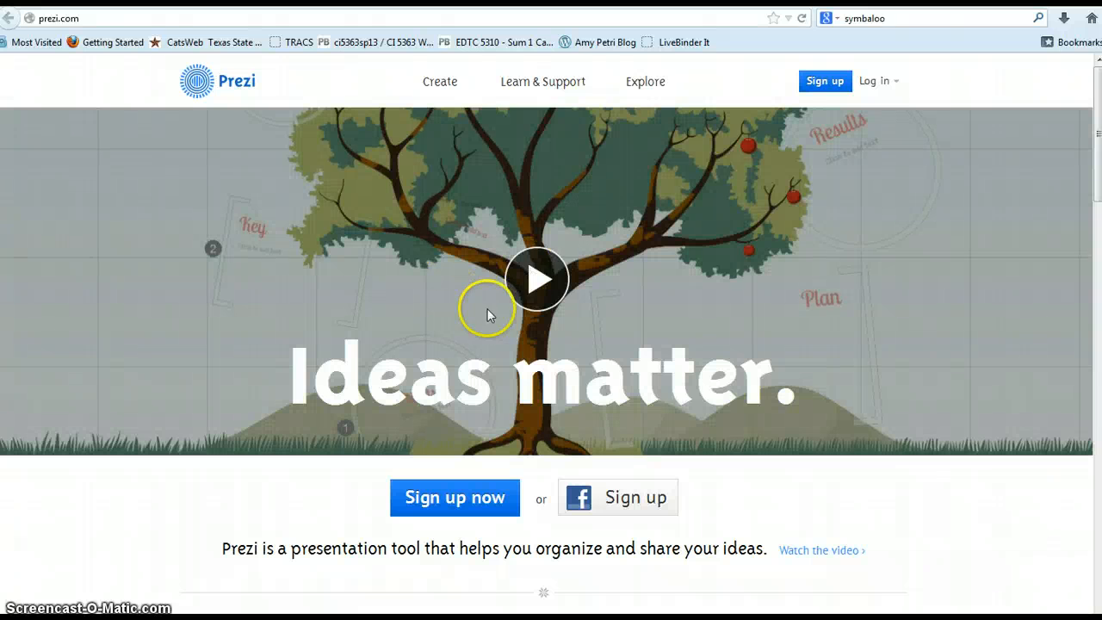
left_click(533, 294)
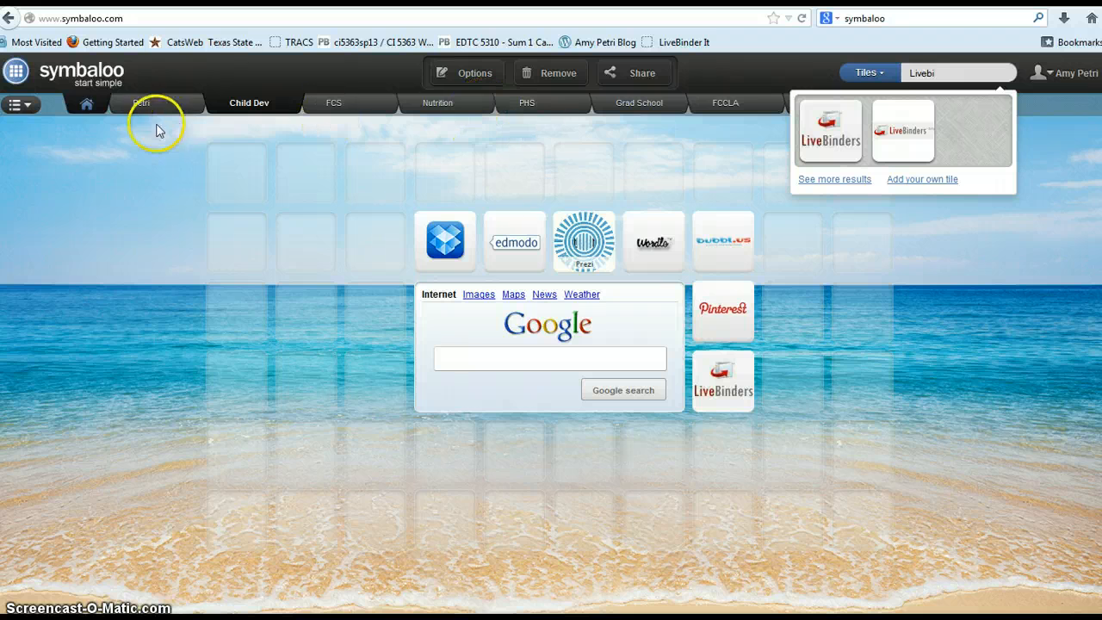
Step: Open and close the My webmixes list, then switch to the FCS webmix
left_click(27, 107)
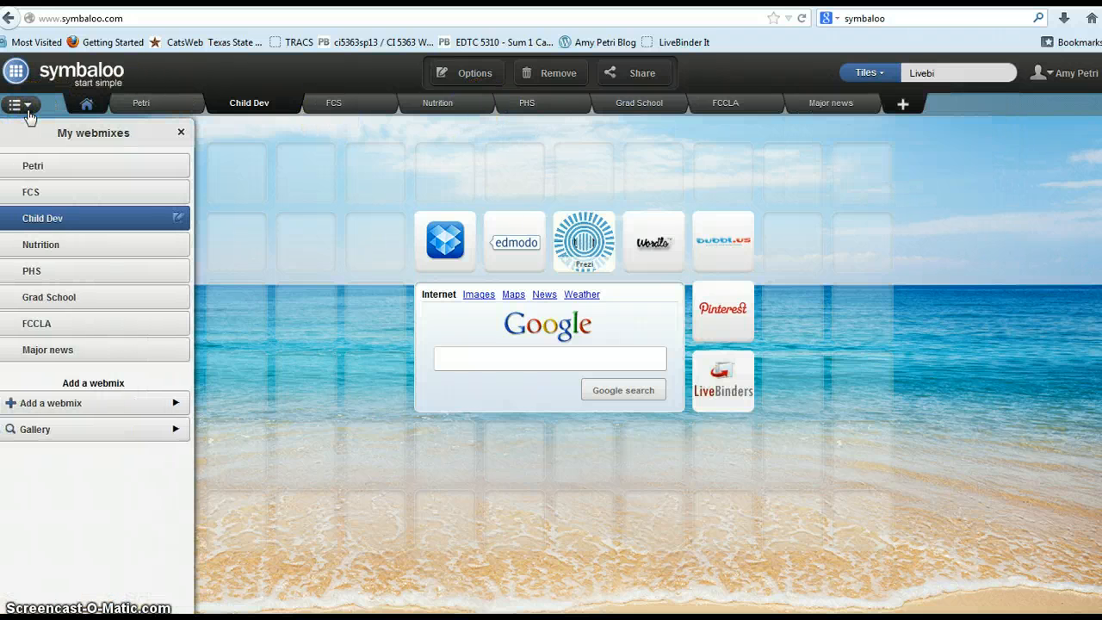
left_click(62, 174)
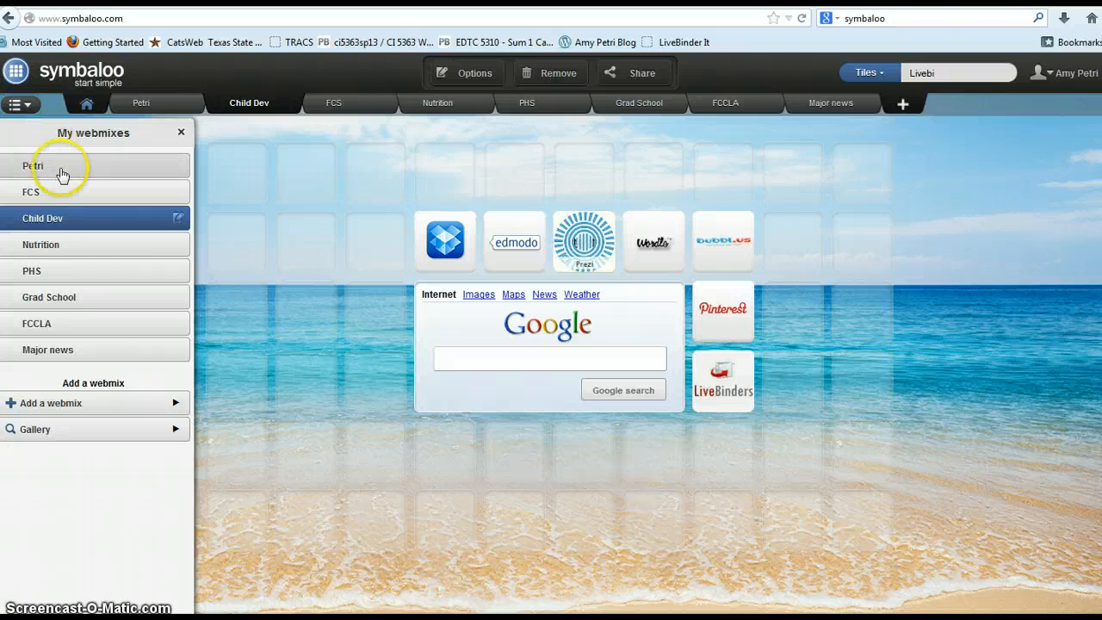
left_click(181, 132)
left_click(334, 103)
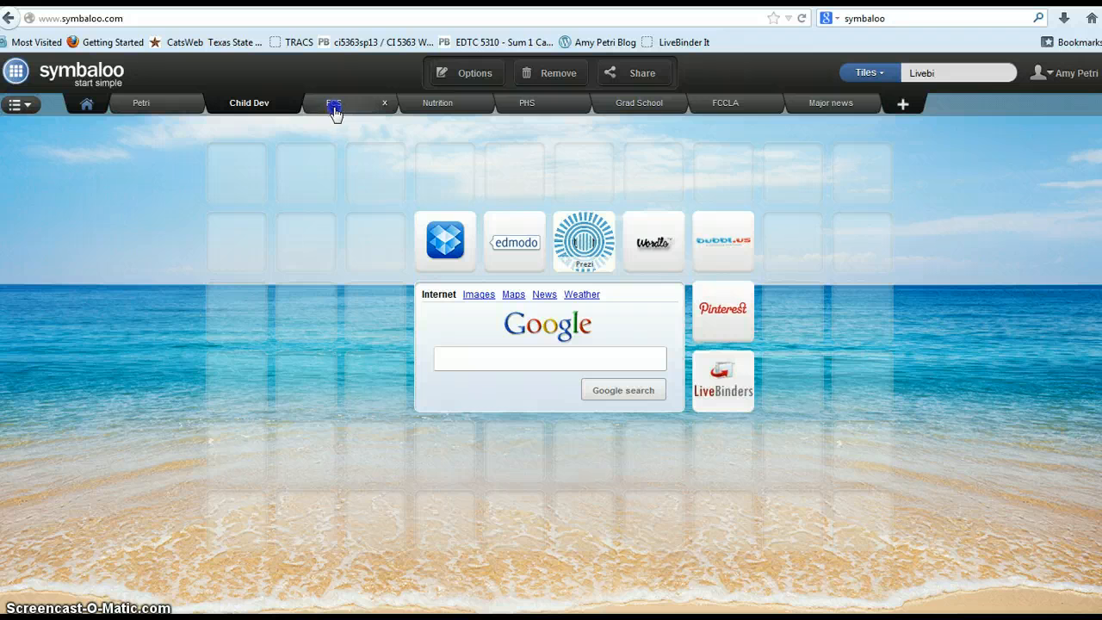
left_click(353, 111)
mouse_move(354, 103)
left_mouse_down()
mouse_move(255, 106)
mouse_move(352, 113)
left_mouse_up()
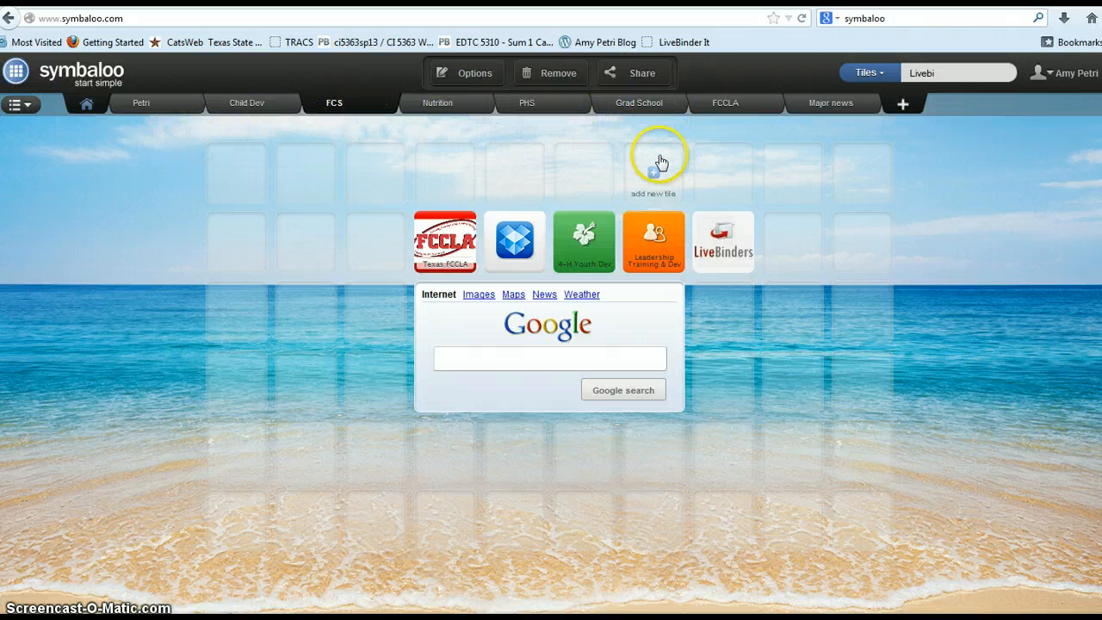
Step: Browse the Child Dev and Major news webmixes, ending on the Petri webmix
left_click(249, 110)
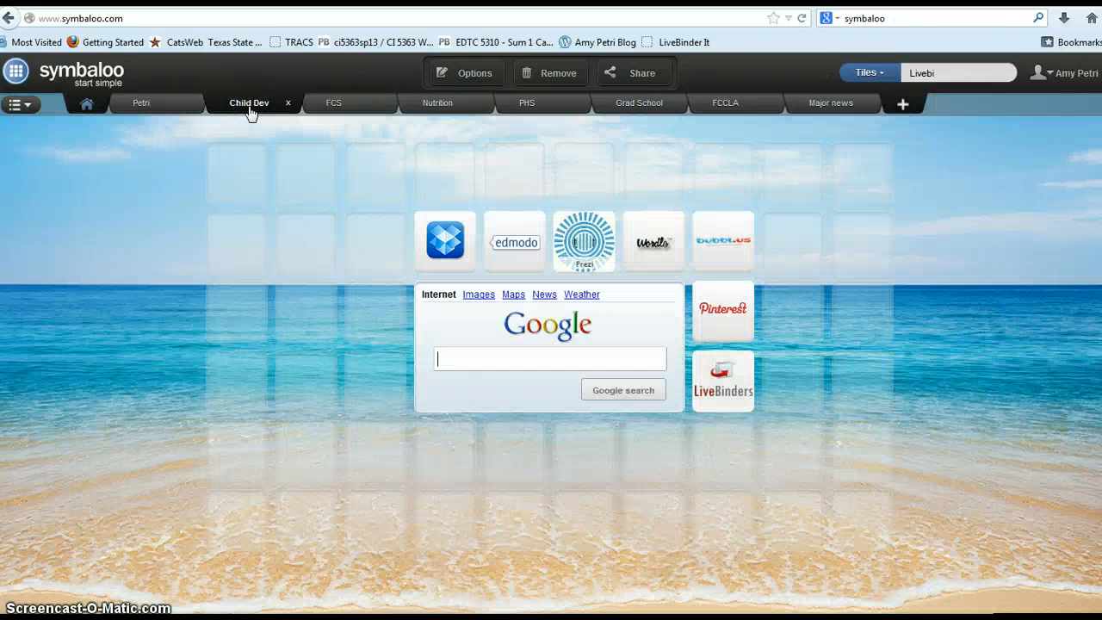
left_click(825, 107)
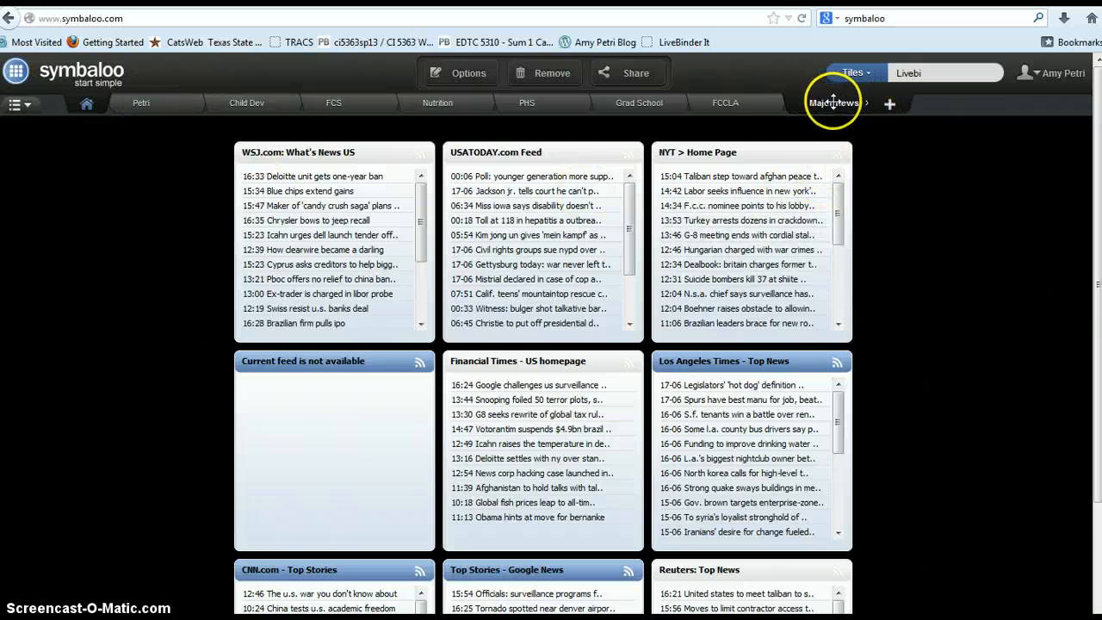
left_click(169, 114)
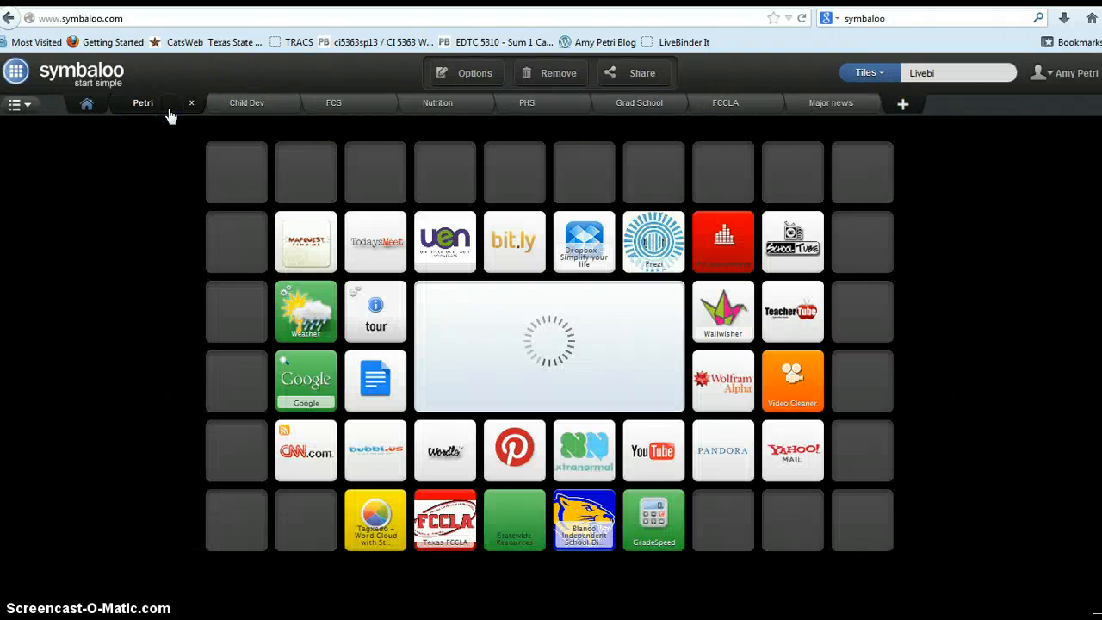
left_click(475, 76)
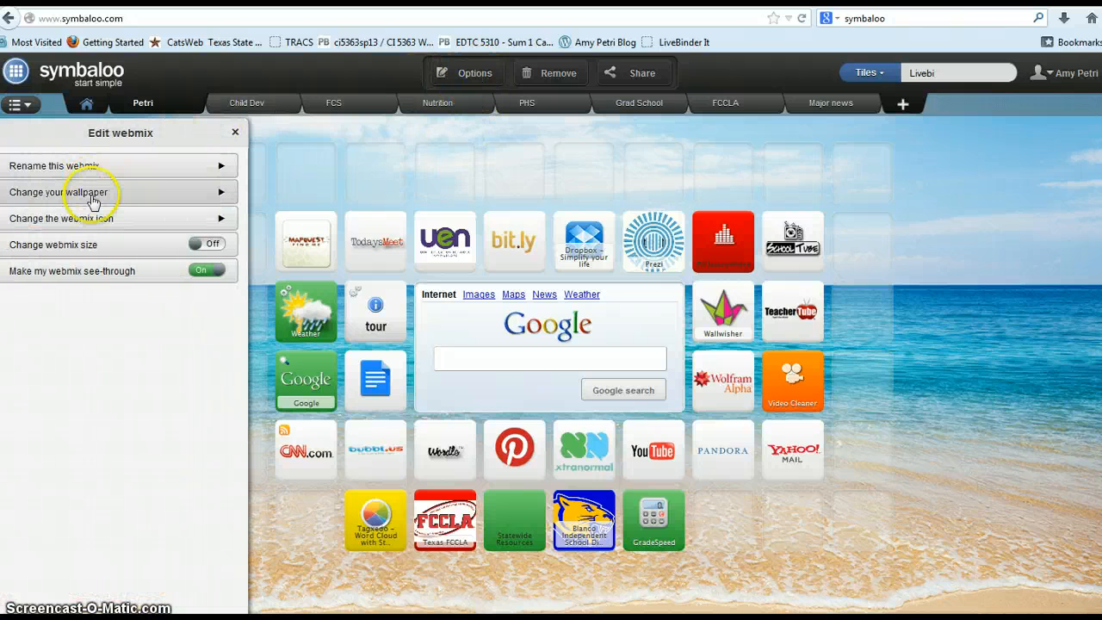
left_click(225, 195)
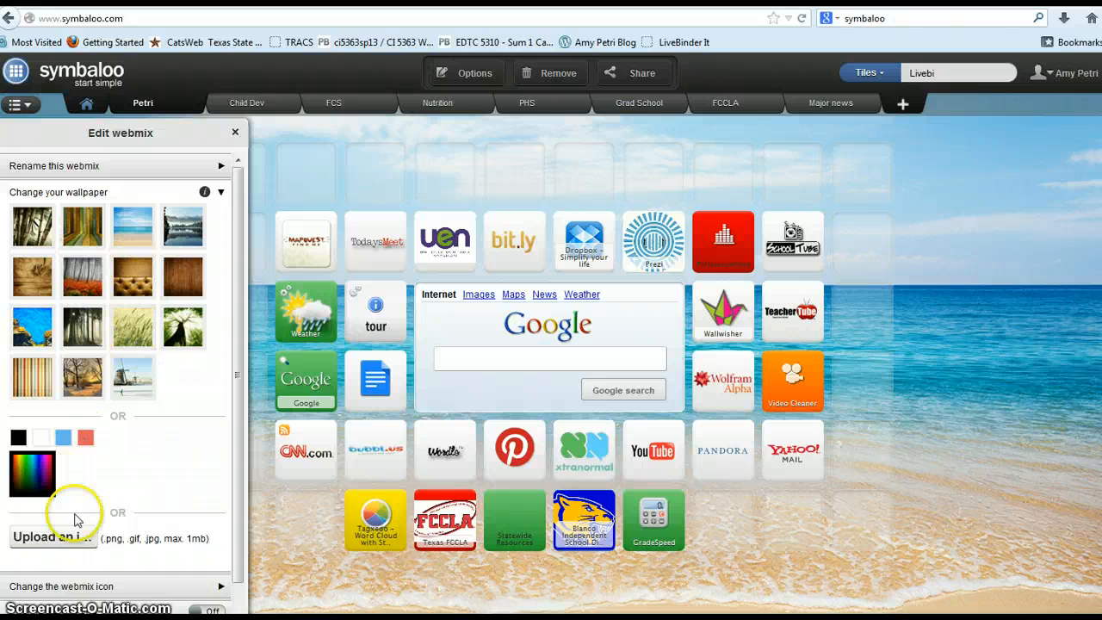
left_click(235, 132)
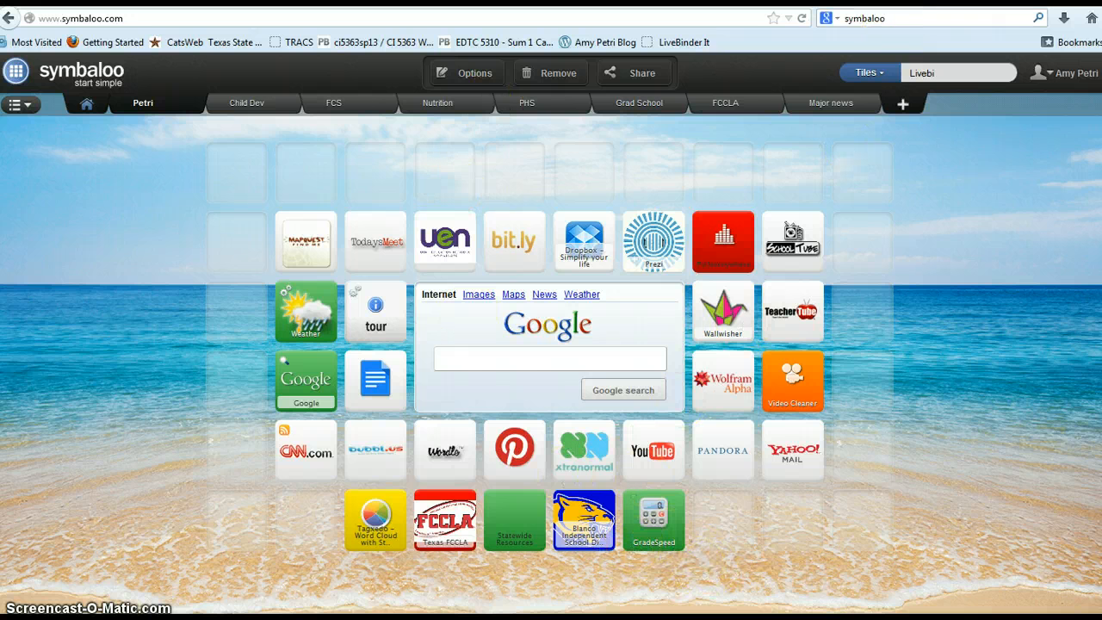
left_click(583, 519)
Step: Go back from the Blanco ISD website to Symbaloo and show the Child Dev webmix
left_click(44, 18)
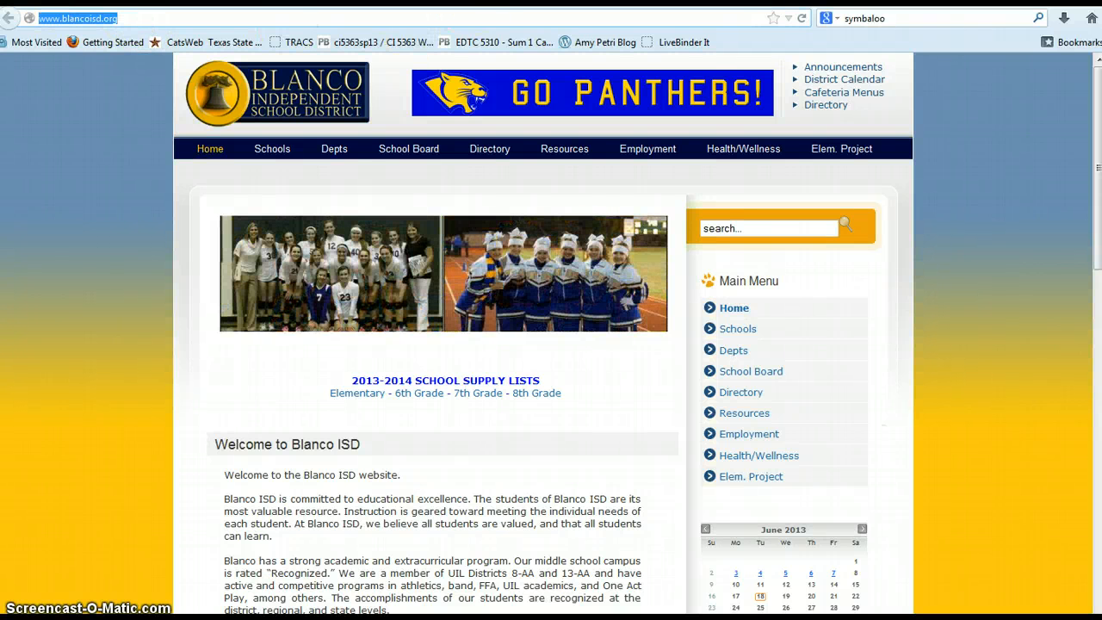
key("alt+Left")
left_click(274, 105)
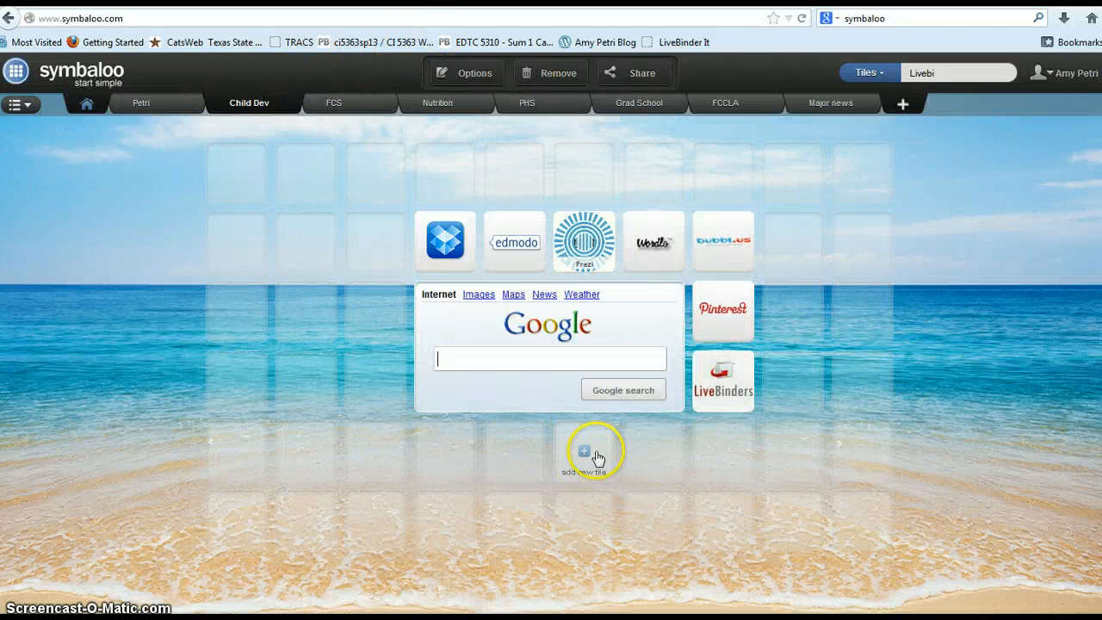
Step: From the empty cell left of Dropbox, search existing tiles for 'Blanco ISD' and scroll the results
left_click(383, 258)
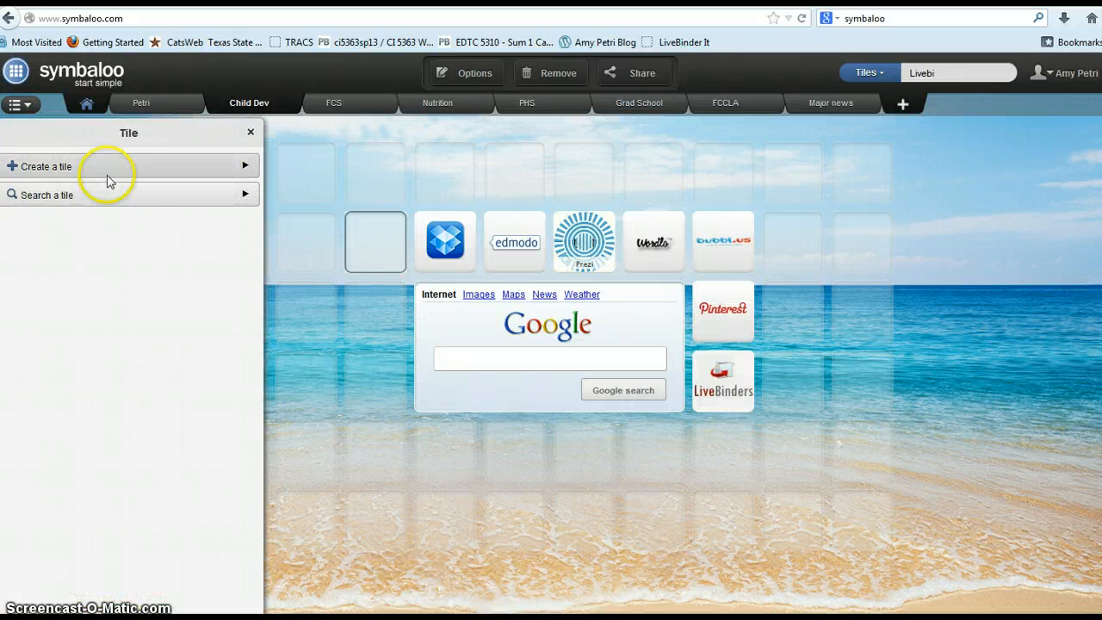
left_click(106, 194)
left_click(112, 211)
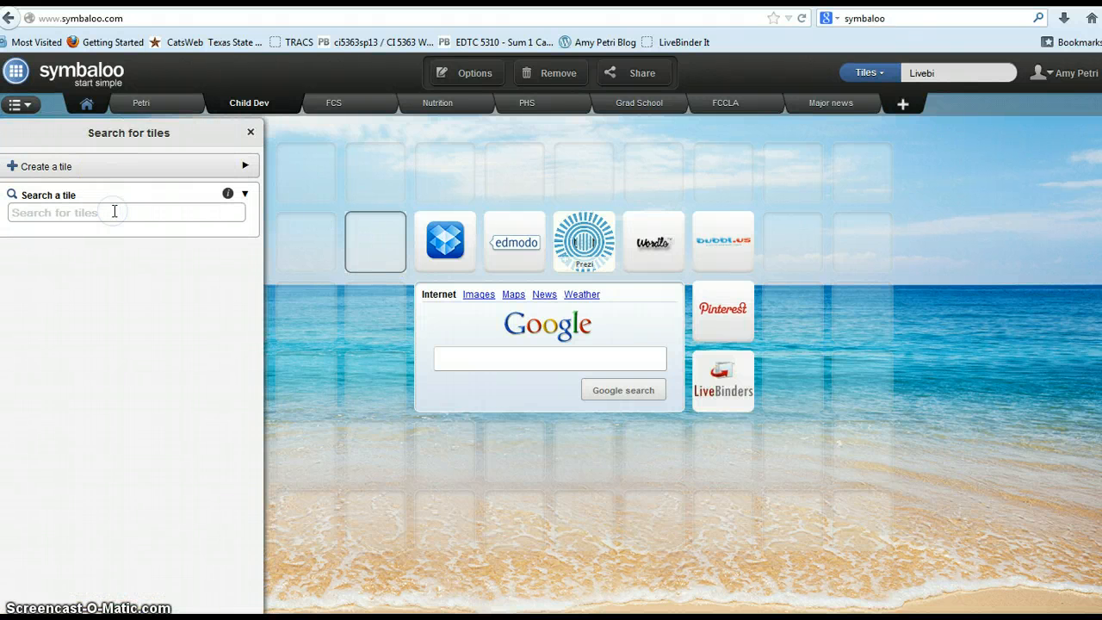
type("Blanco")
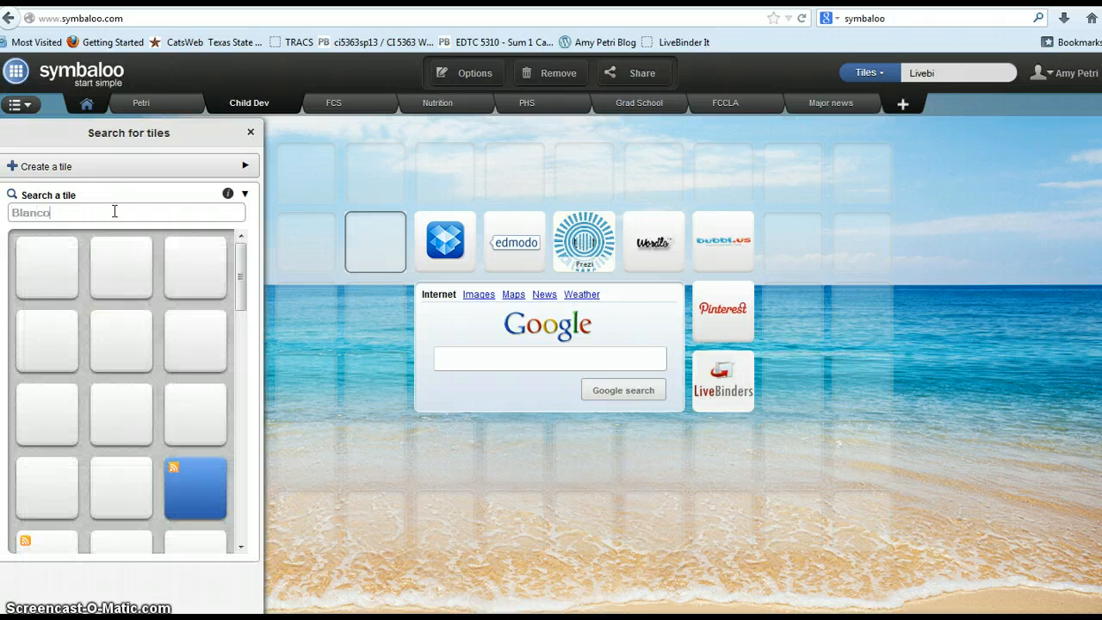
type(" lS")
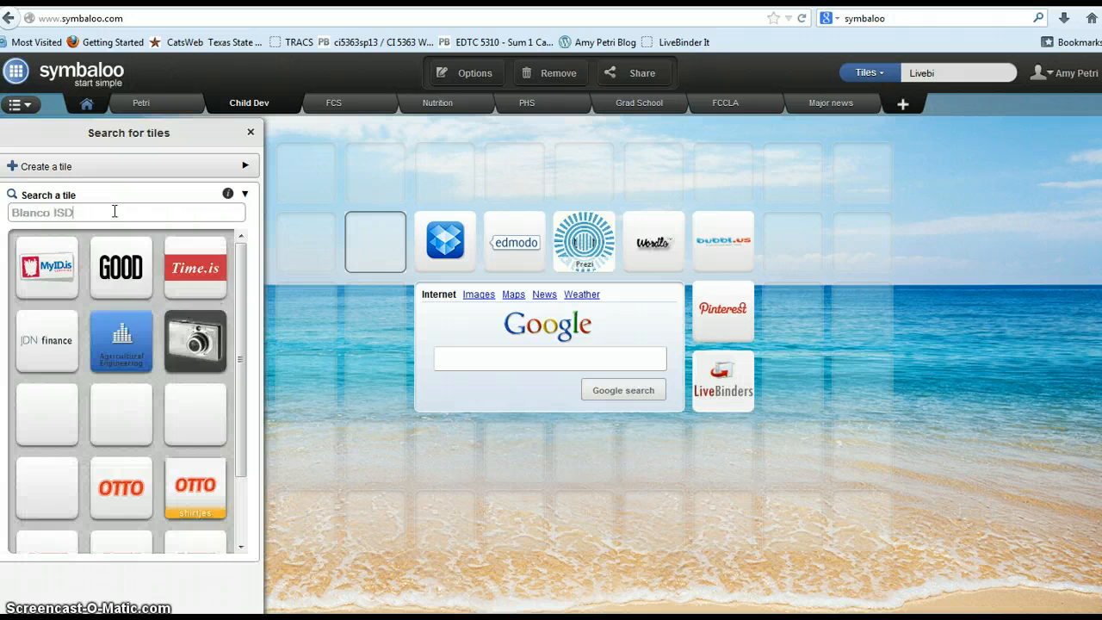
type("D")
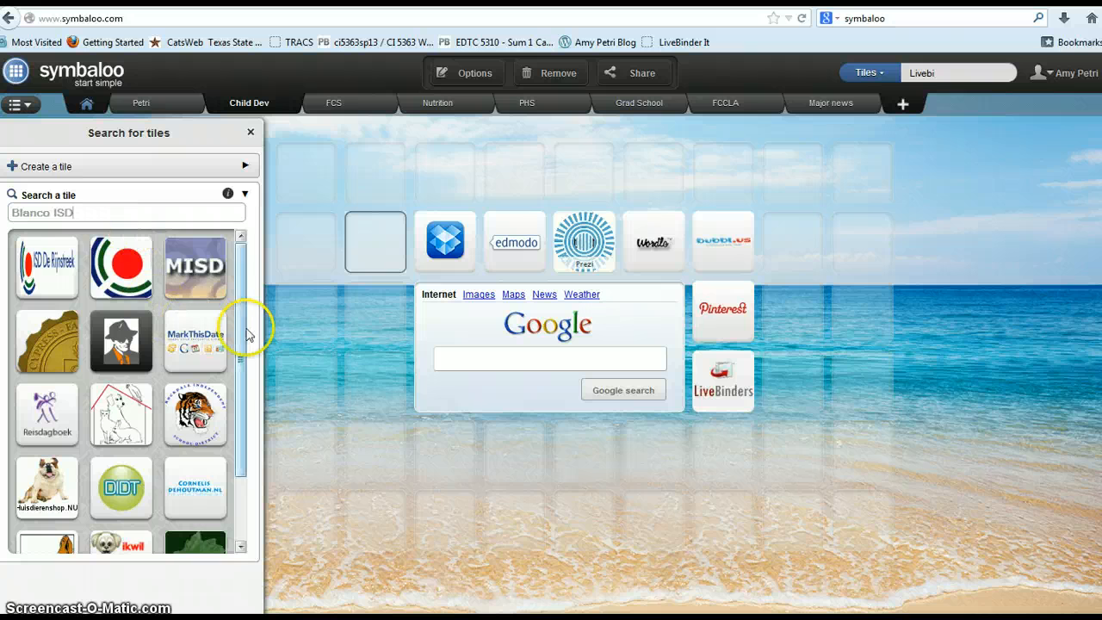
left_click_drag(246, 332, 245, 259)
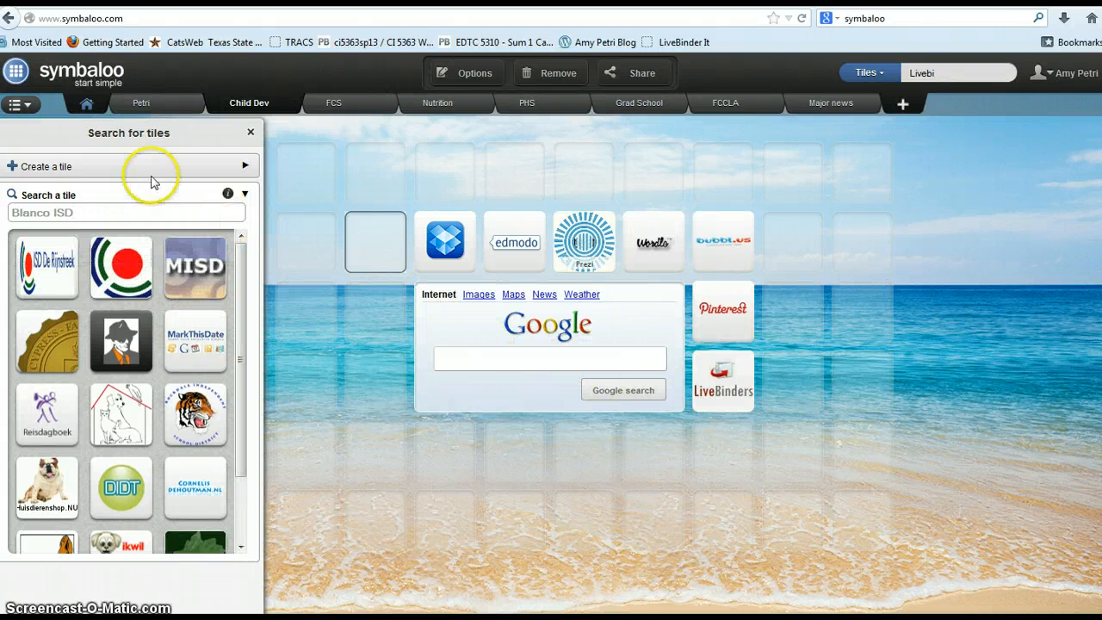
left_click(226, 168)
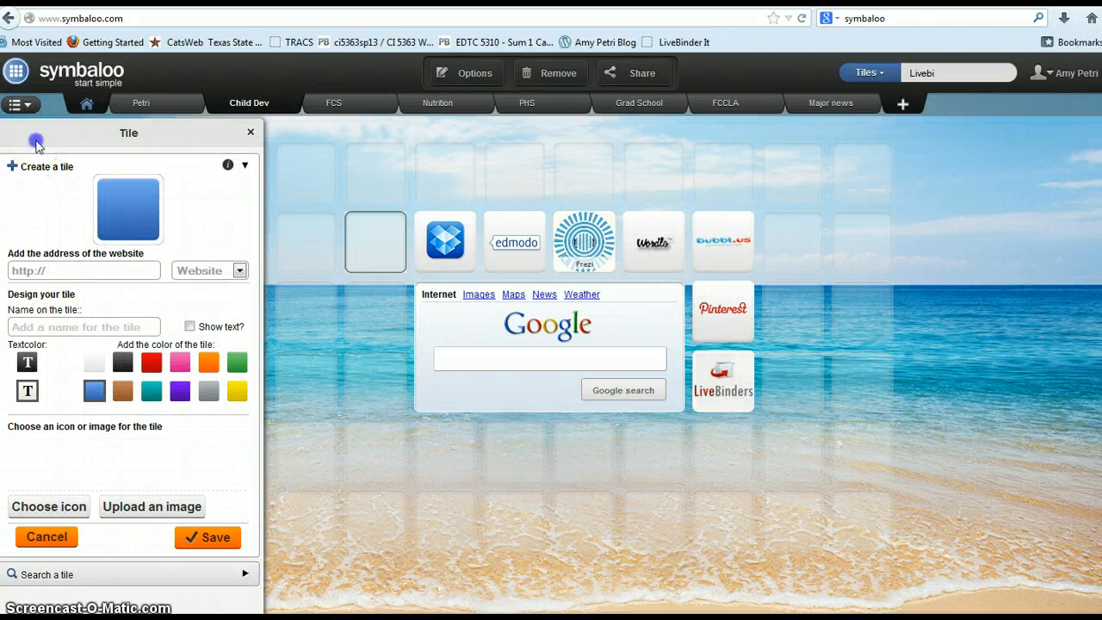
left_click(110, 270)
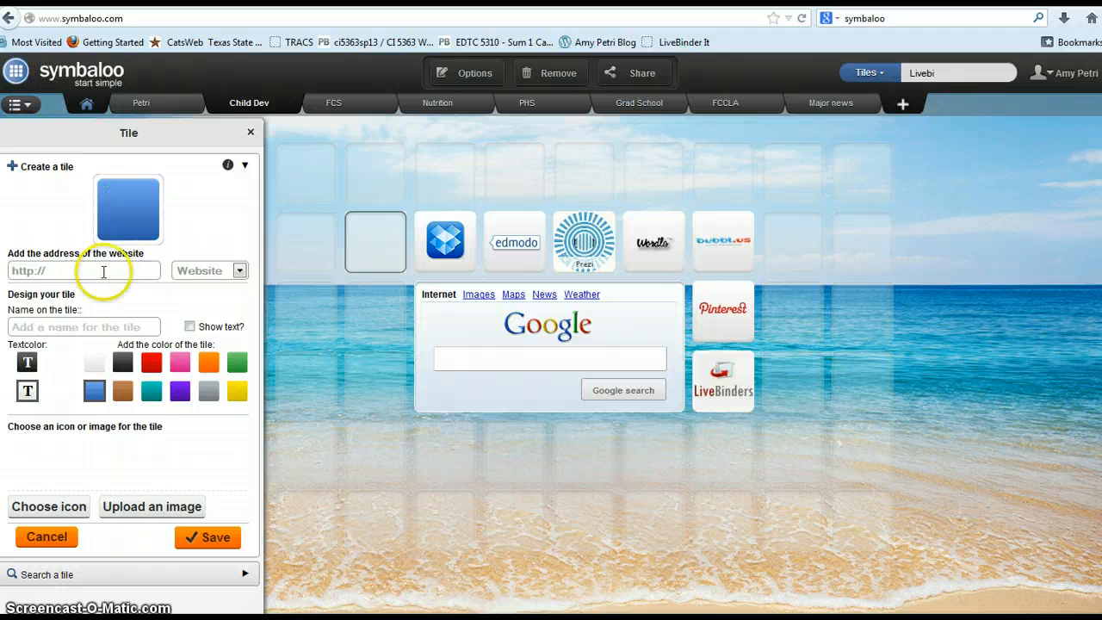
key("ctrl+v")
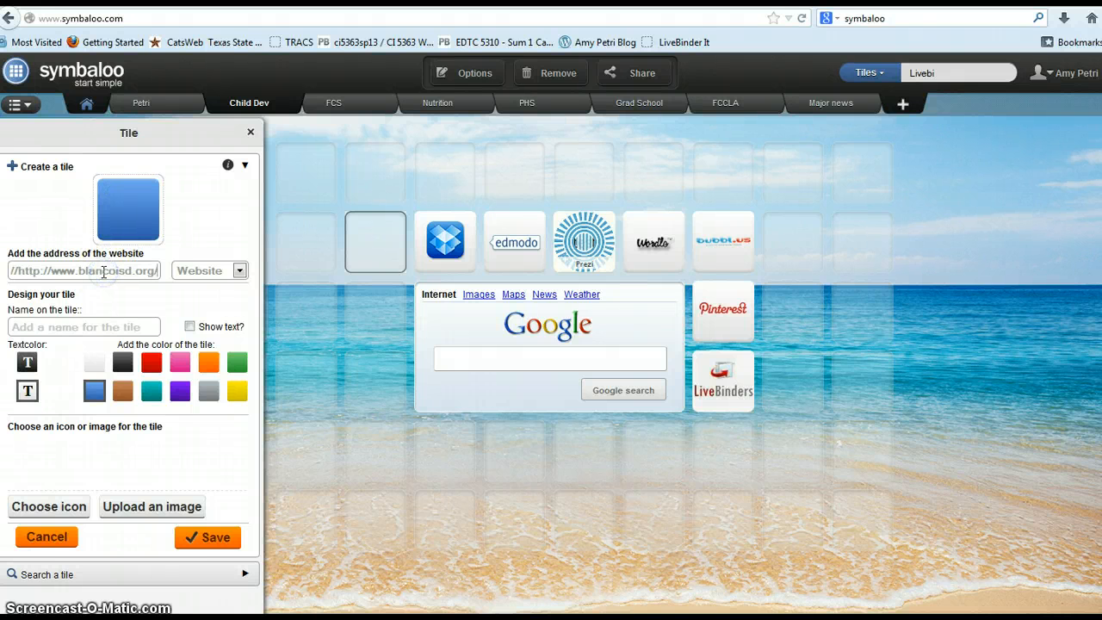
left_click(52, 268)
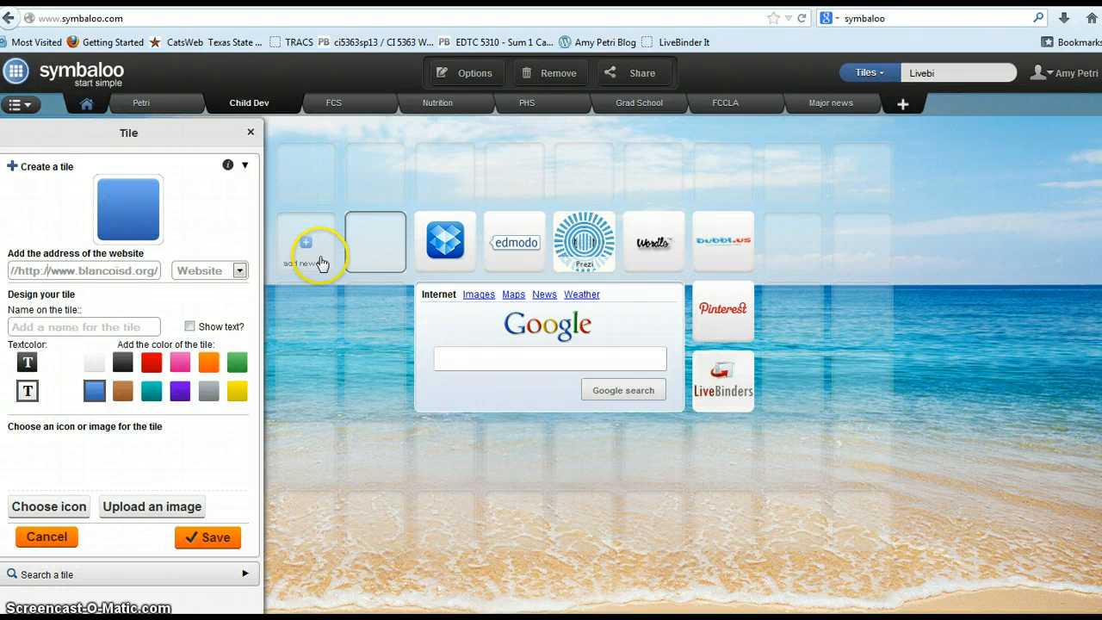
key("Home")
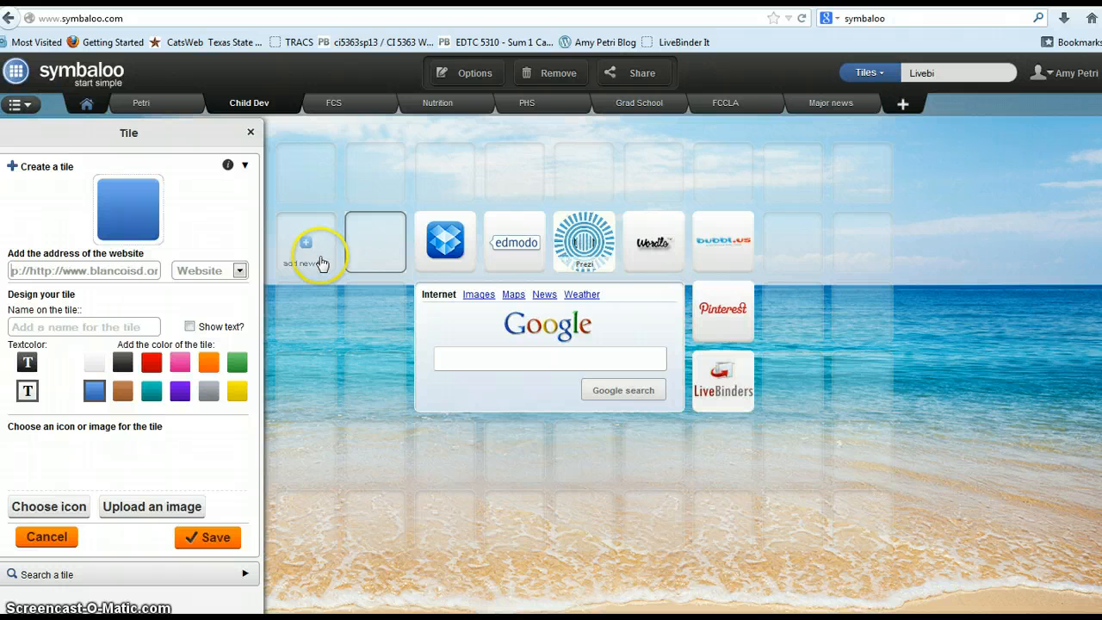
key("Delete")
key("Delete")
key("Delete")
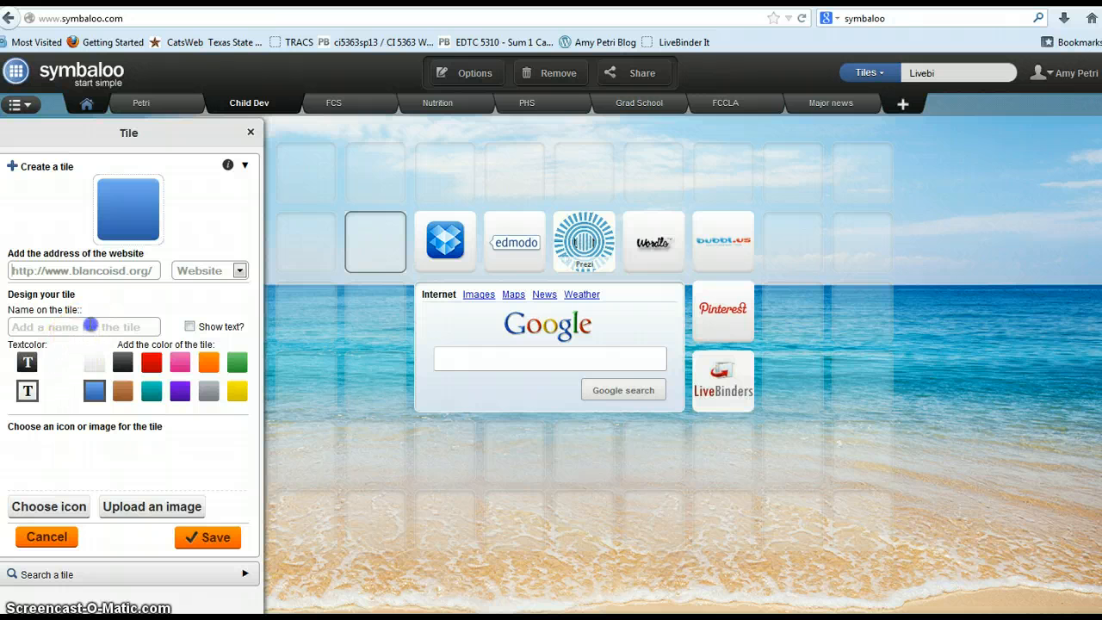
Step: Name the tile 'Blanco Independent School District' and give it the blue colour
left_click(90, 324)
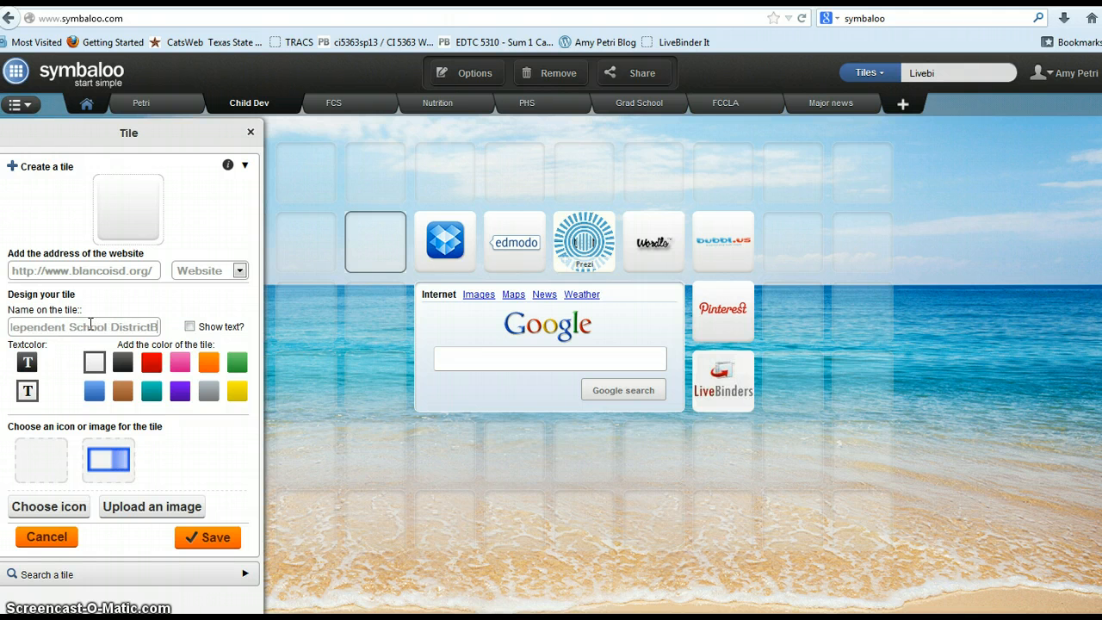
left_click(34, 327)
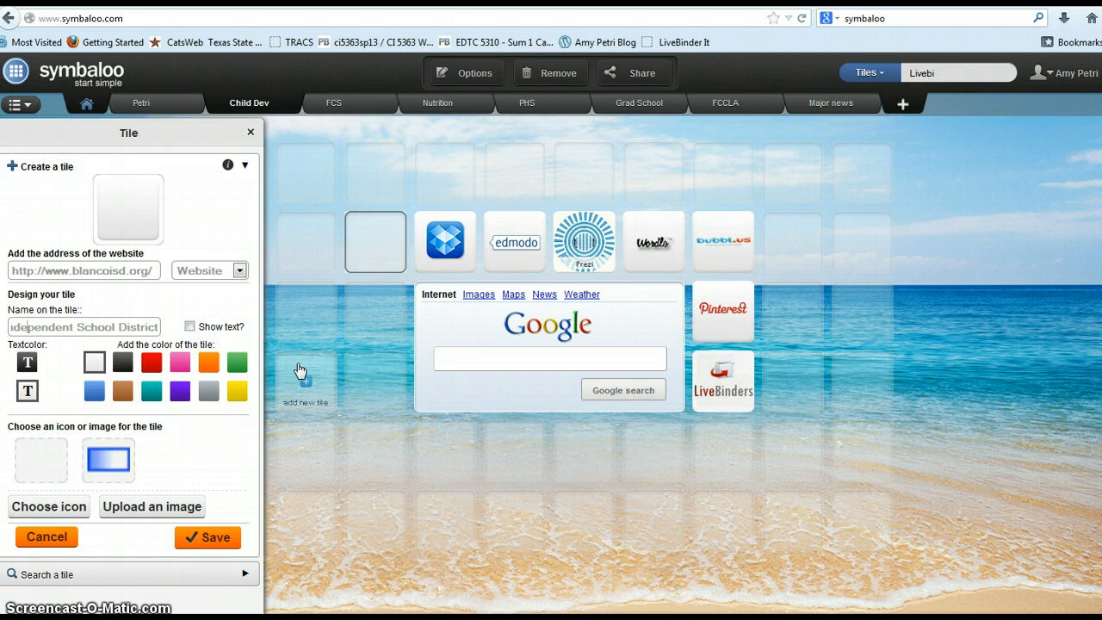
key("Left")
key("Left")
key("Left")
key("Left")
key("Left")
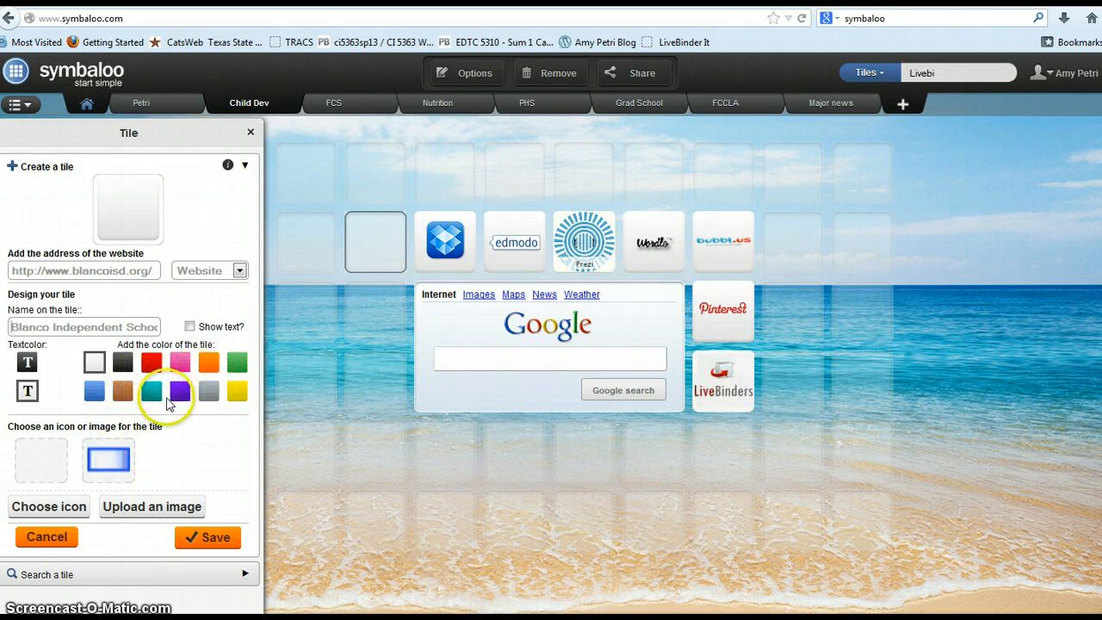
left_click(96, 394)
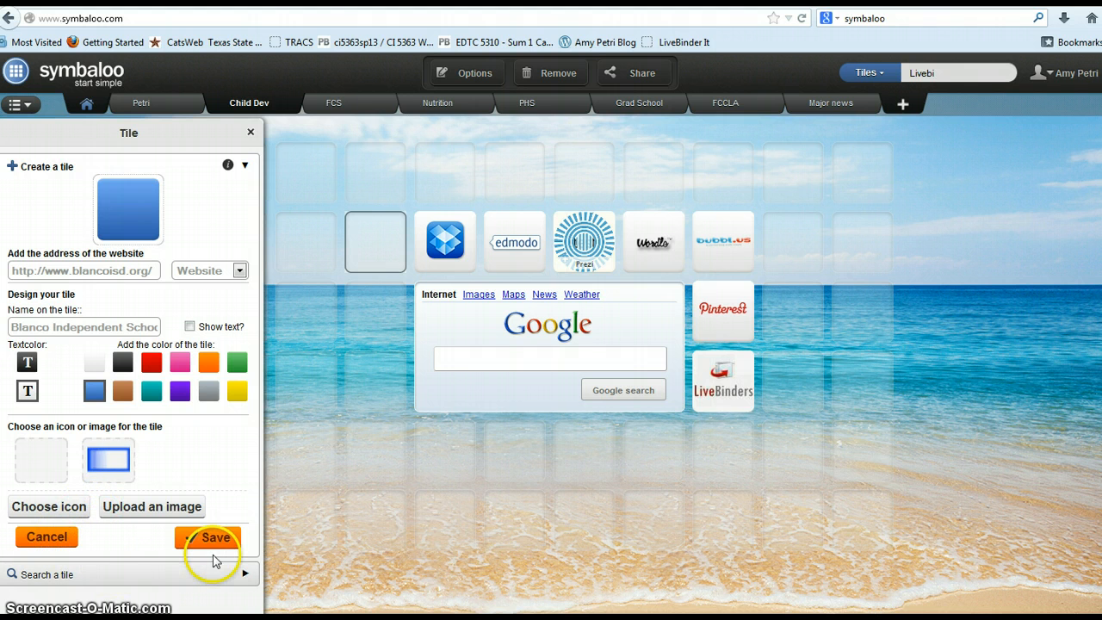
Step: Give the Blanco ISD tile the book icon from the Badge set and save it to Child Dev
left_click(49, 507)
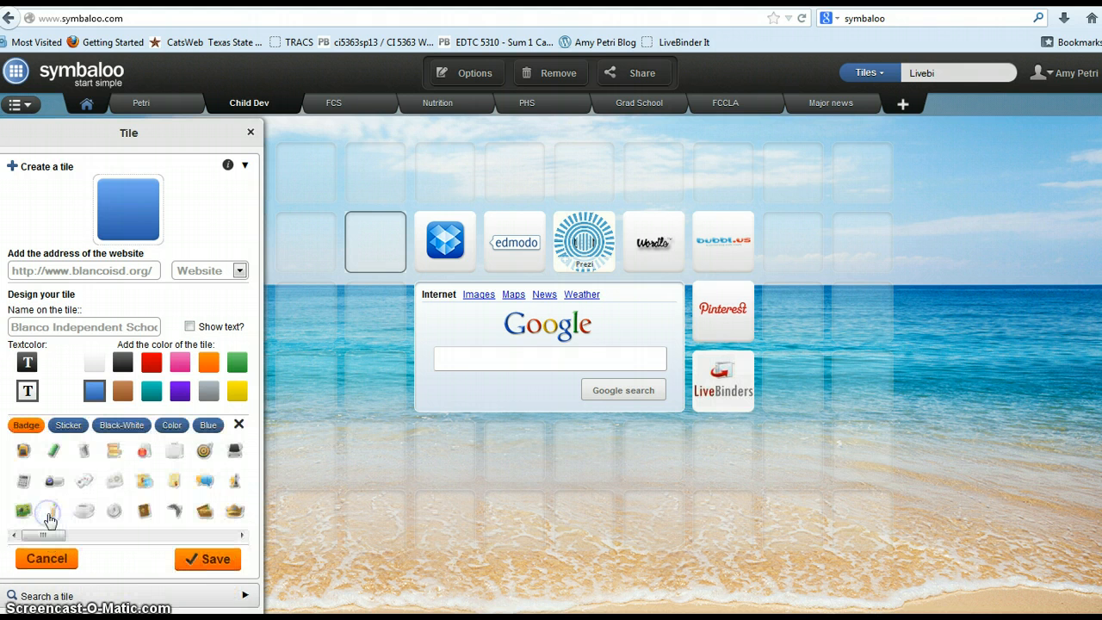
left_click(144, 512)
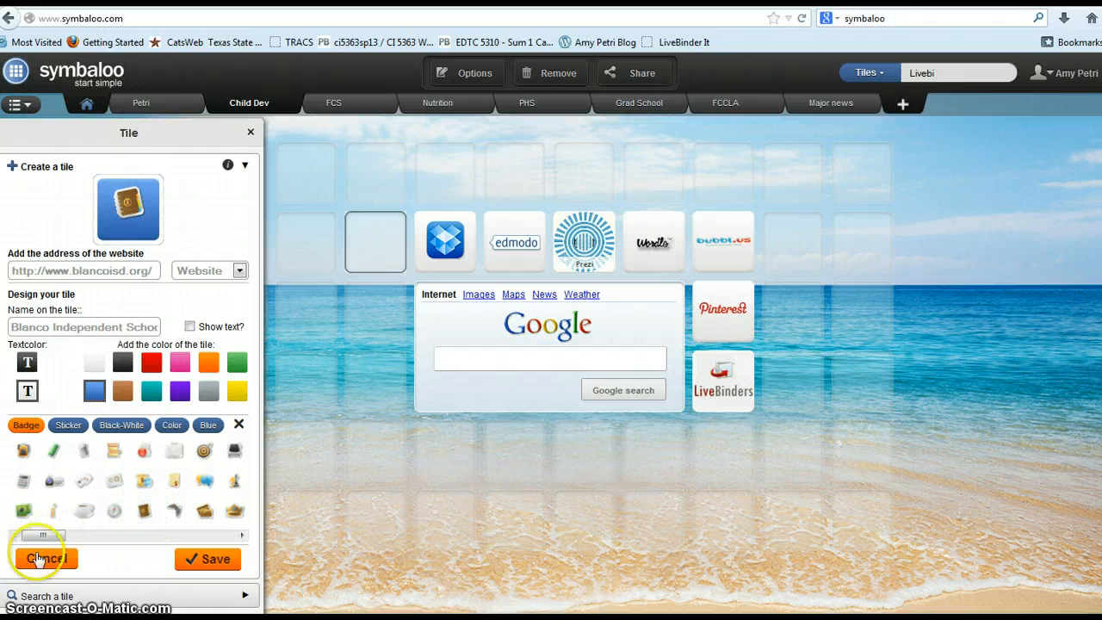
left_click(196, 561)
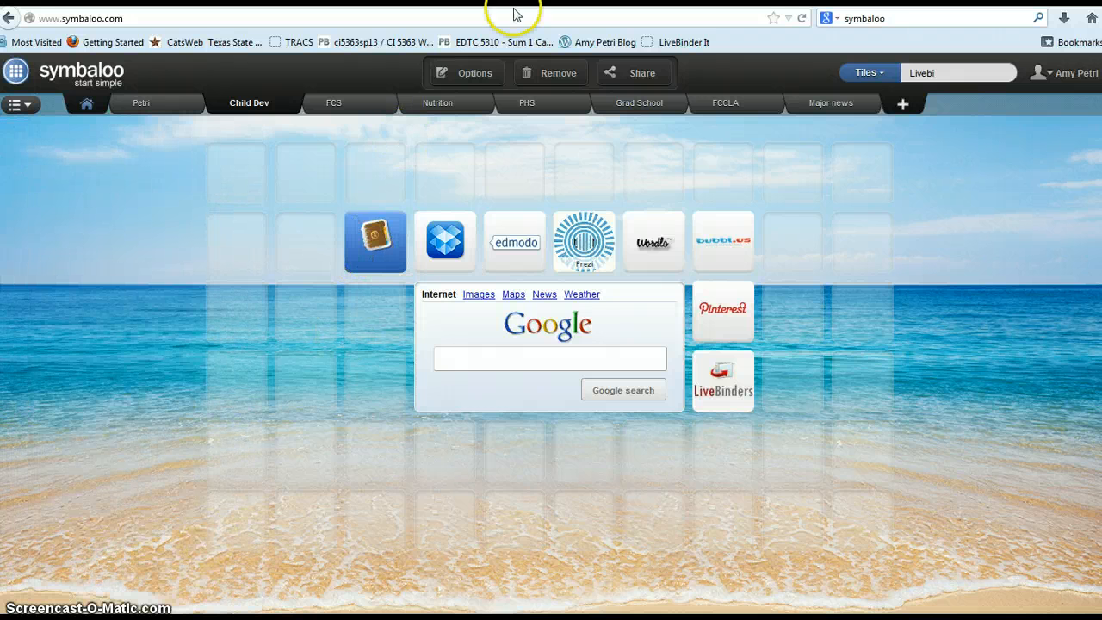
Step: Test the new tile's link to the Blanco ISD site, close that site, and sign out of Symbaloo
left_click(372, 246)
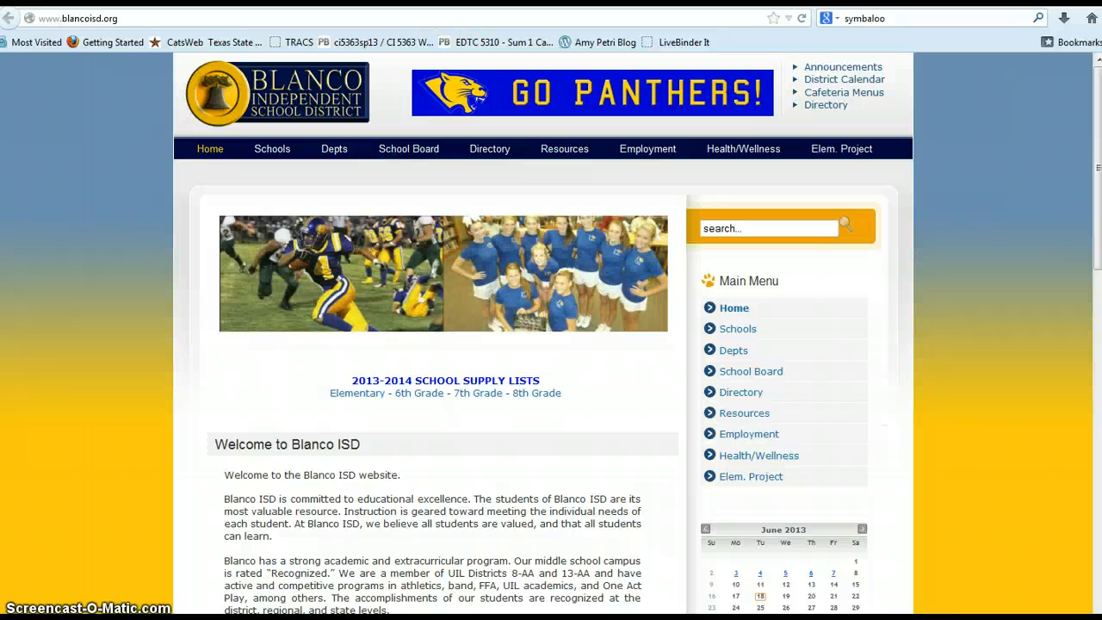
left_click(447, 2)
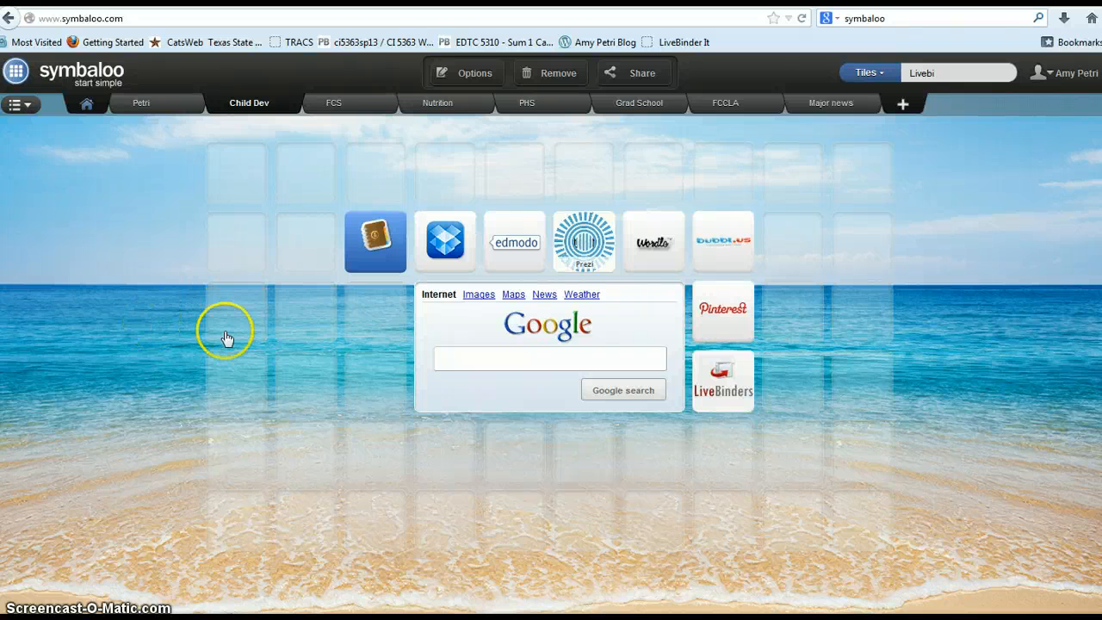
left_click(1068, 87)
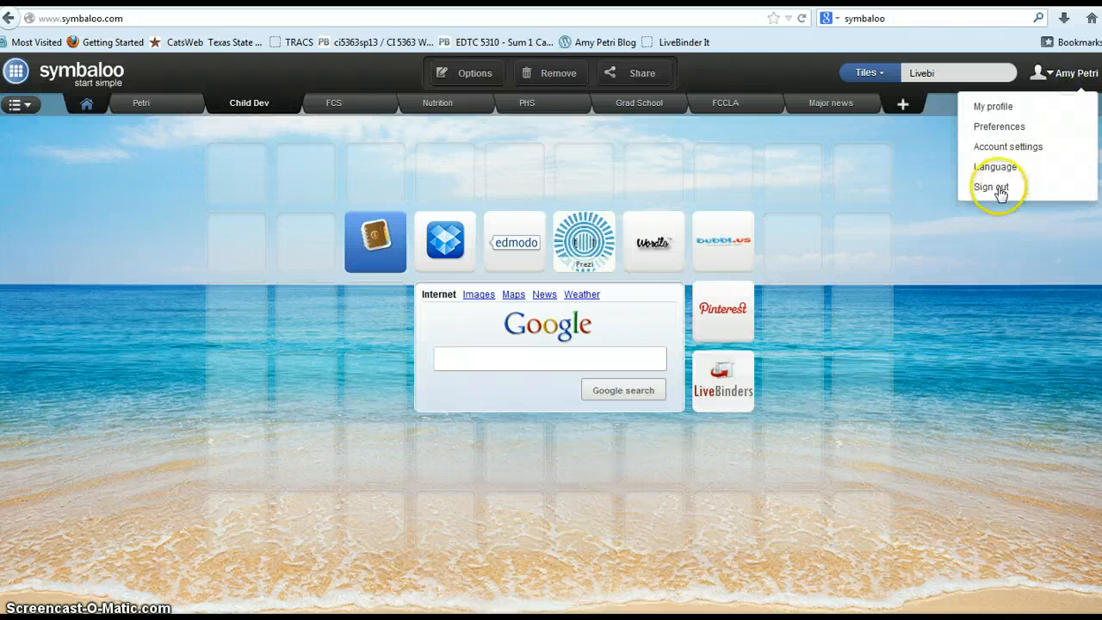
left_click(997, 196)
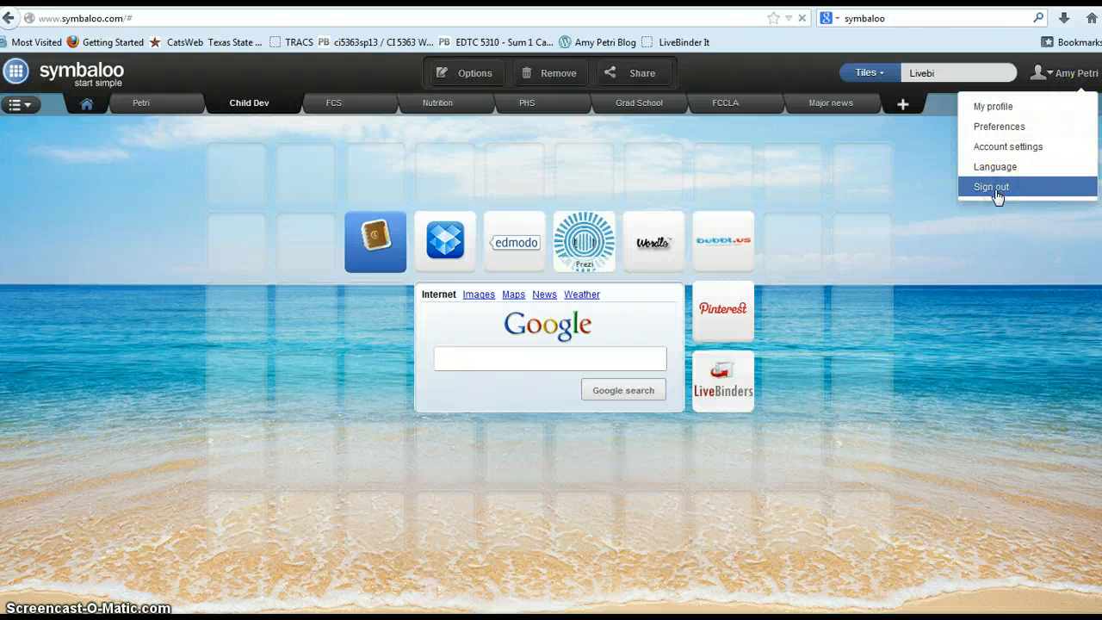